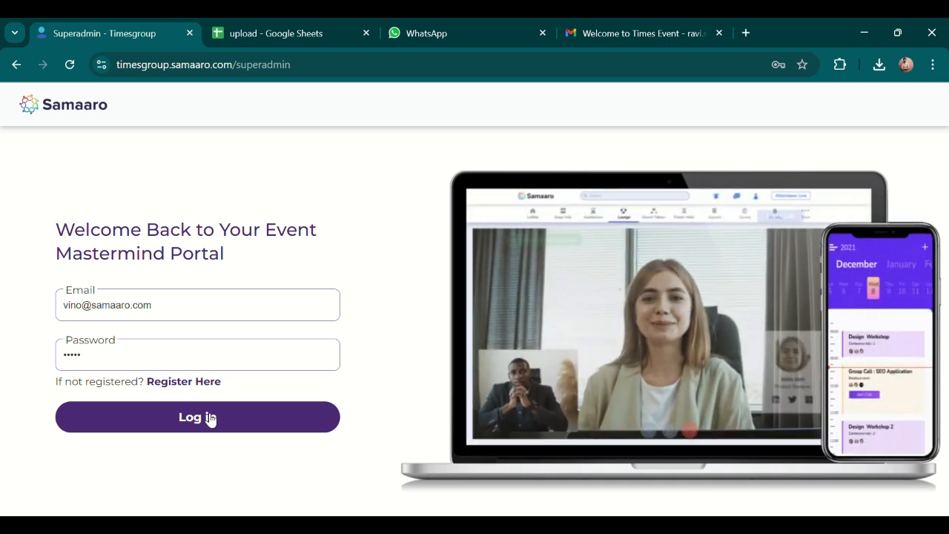
Sign in to the Samaaro superadmin portal with the saved email and password.
left_click(215, 420)
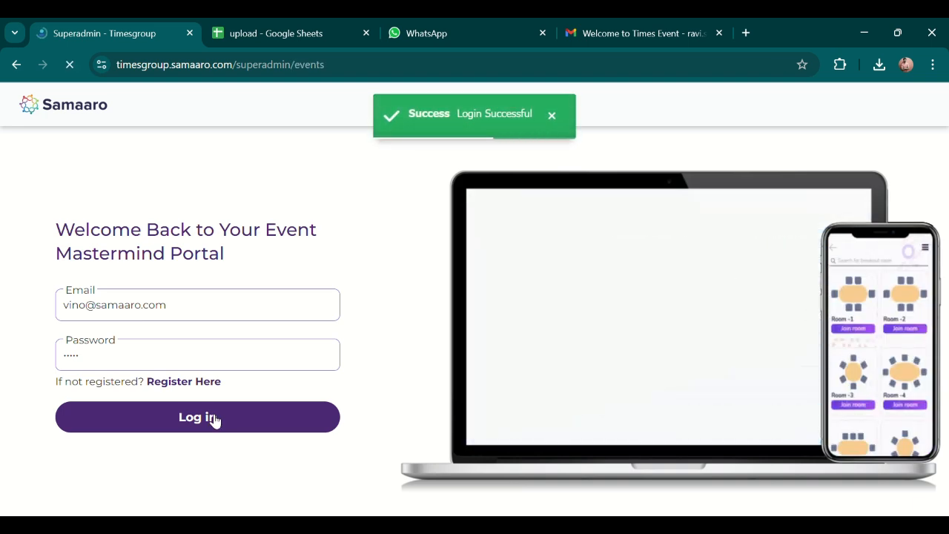
left_click(607, 275)
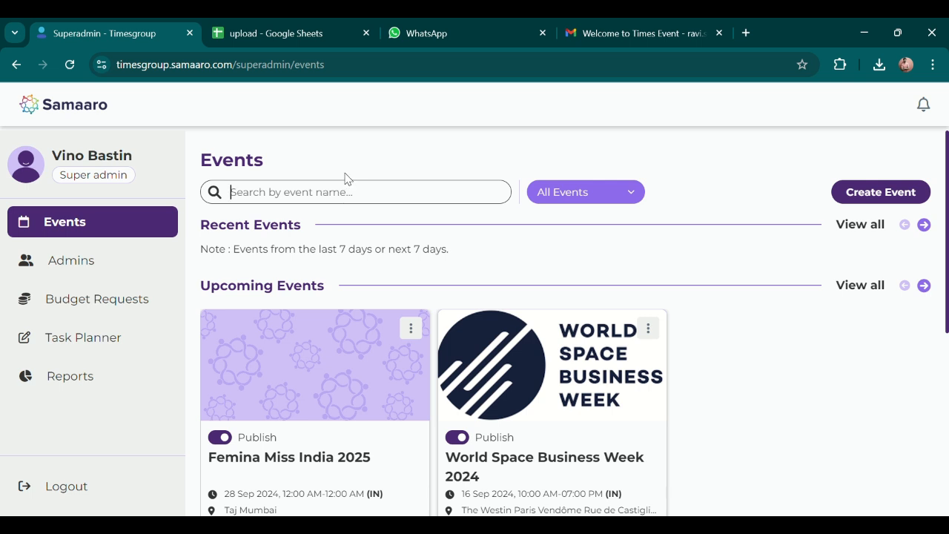
left_click(850, 200)
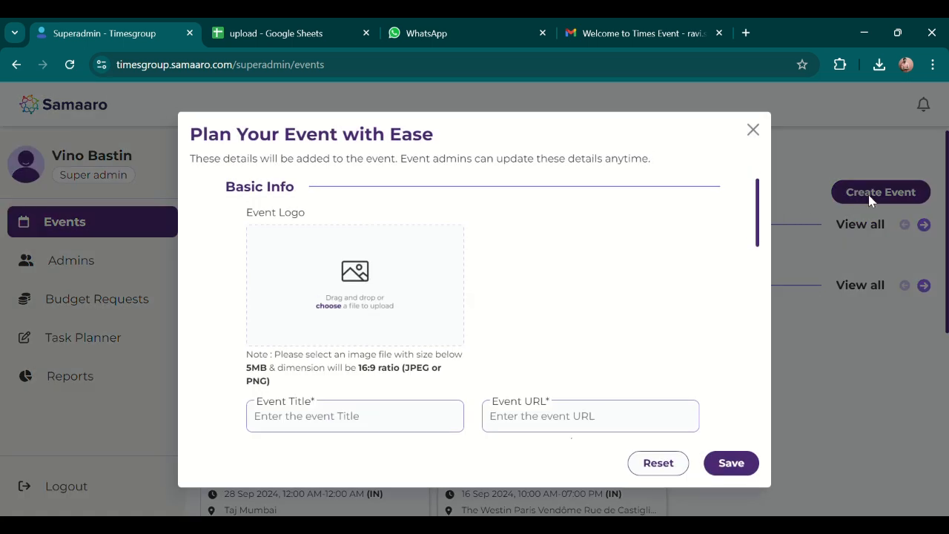
scroll(466, 265, "down", 10)
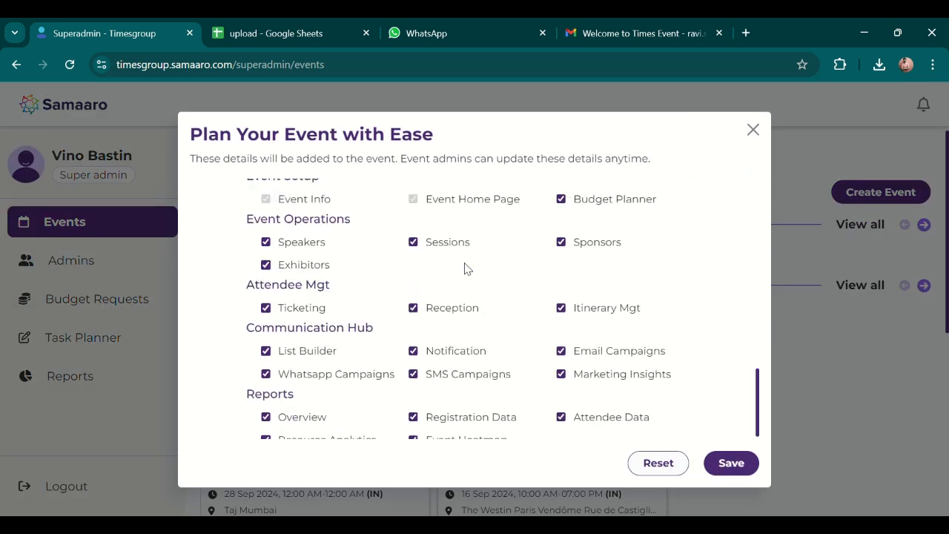
scroll(603, 388, "up", 8)
scroll(590, 367, "up", 3)
left_click(752, 130)
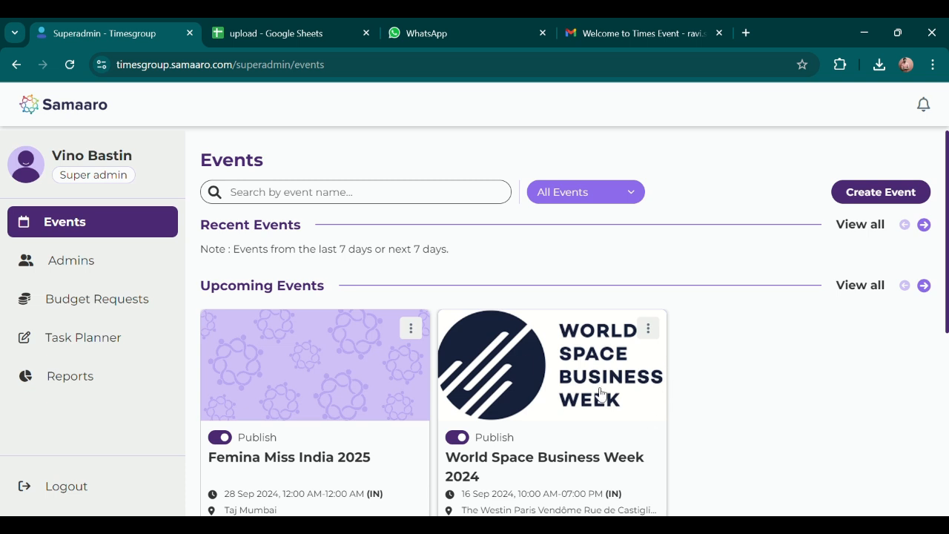
Check one event card's assigned admins, then go to the Admins list of all accounts.
scroll(524, 364, "down", 2)
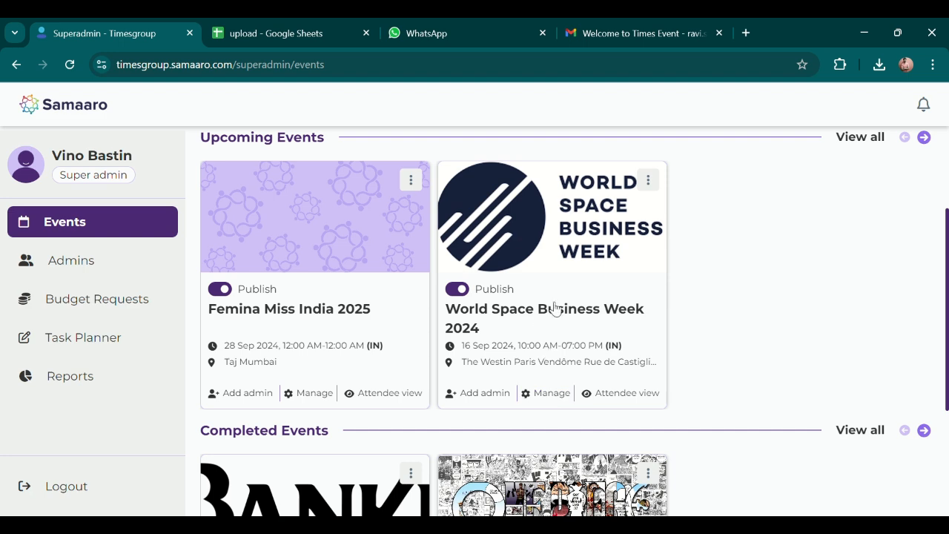
left_click(486, 395)
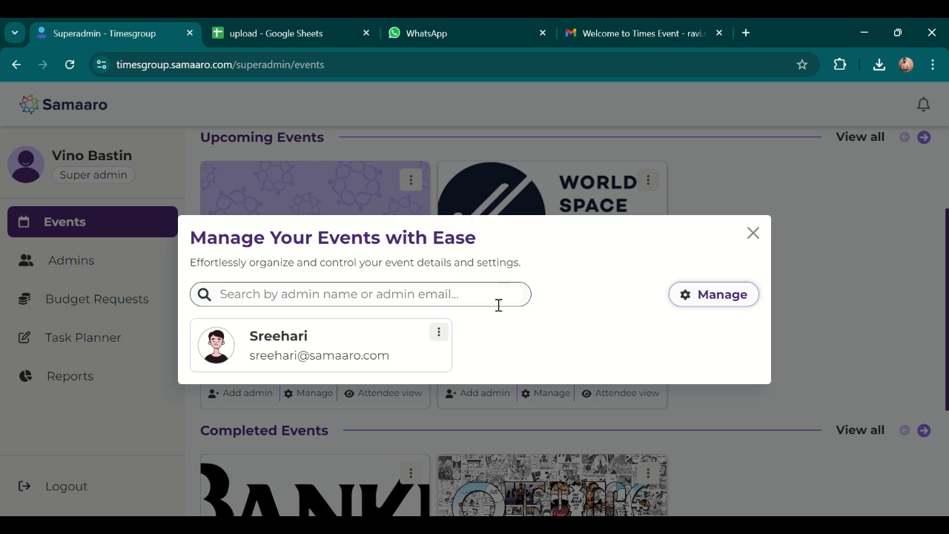
left_click(754, 234)
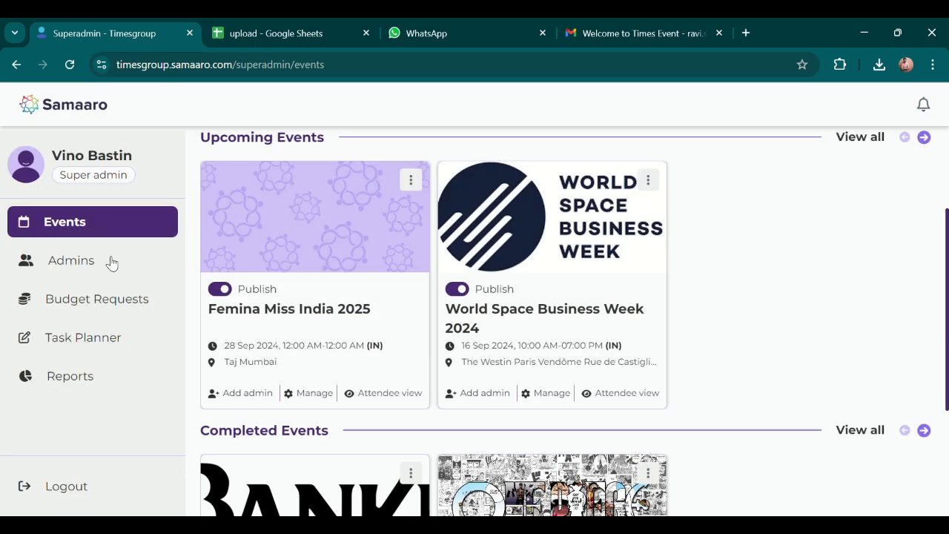
left_click(94, 263)
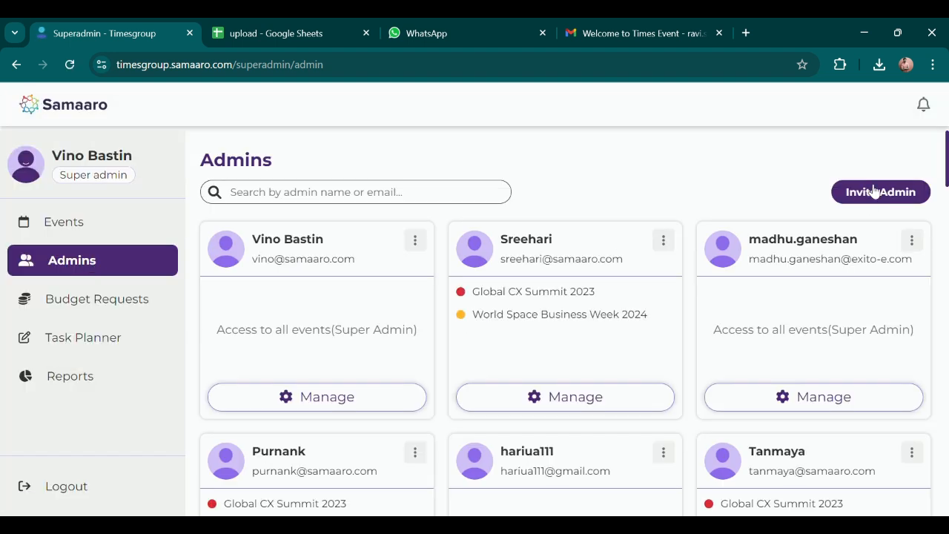
Look at the expense Reports, then return to Events and scroll down to the completed events.
left_click(91, 228)
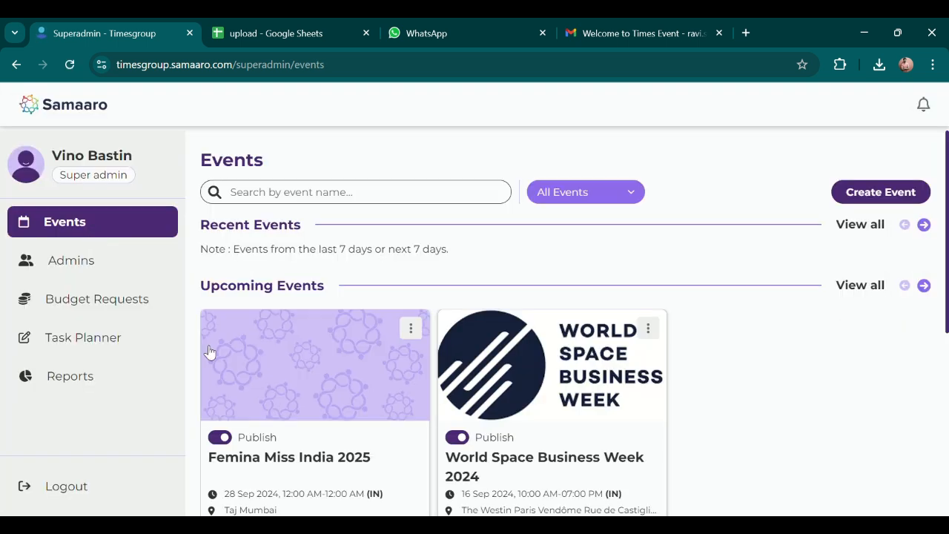
scroll(529, 417, "down", 1)
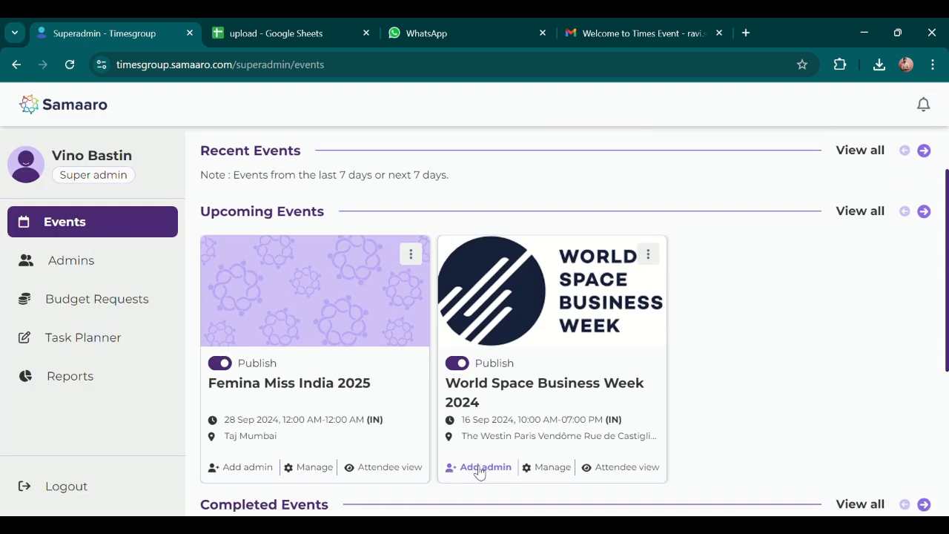
left_click(90, 388)
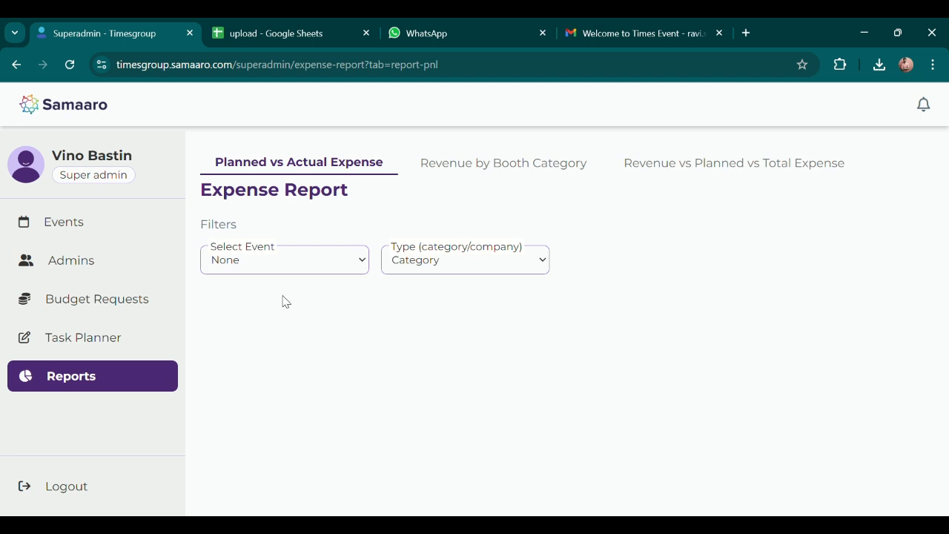
left_click(96, 233)
scroll(555, 316, "down", 3)
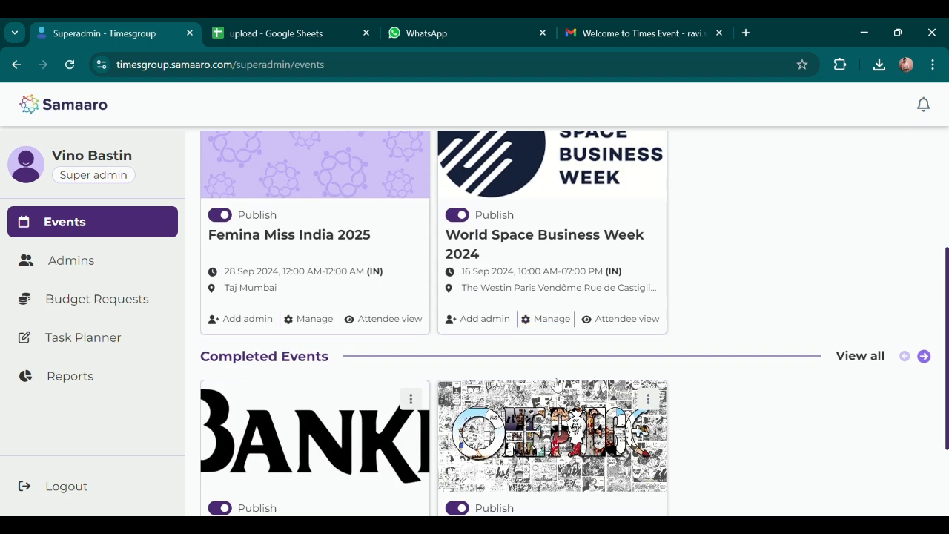
Open World Space Business Week's event admin and scroll through its Event Info.
left_click(551, 319)
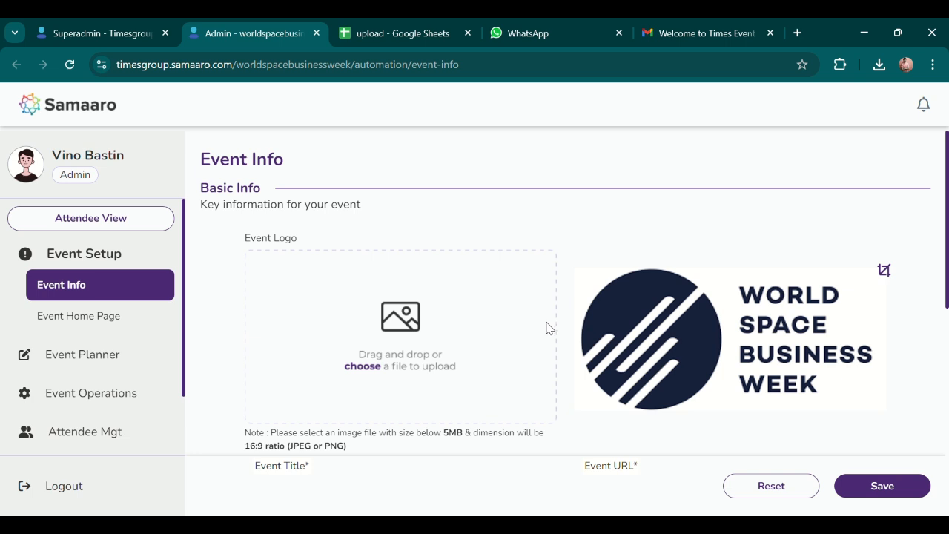
scroll(547, 286, "down", 1)
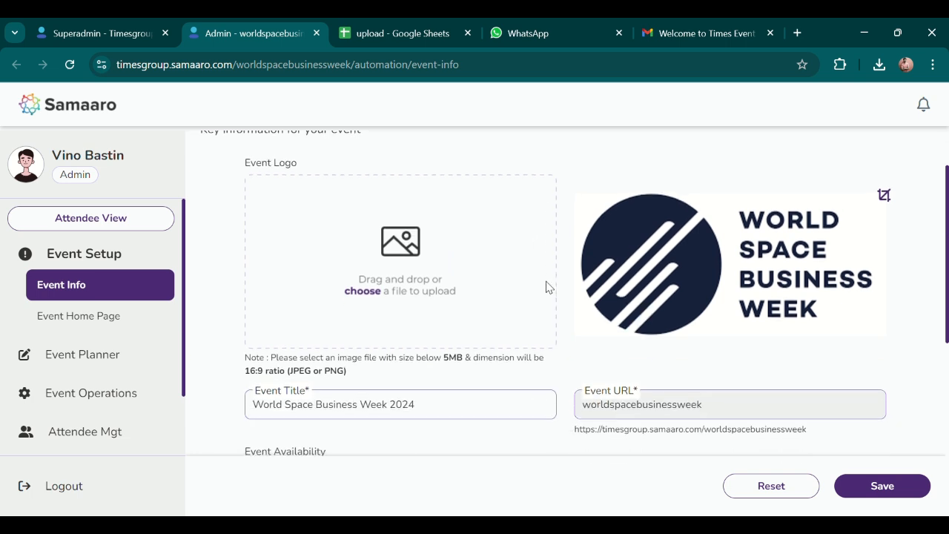
scroll(546, 287, "down", 1)
scroll(546, 287, "down", 4)
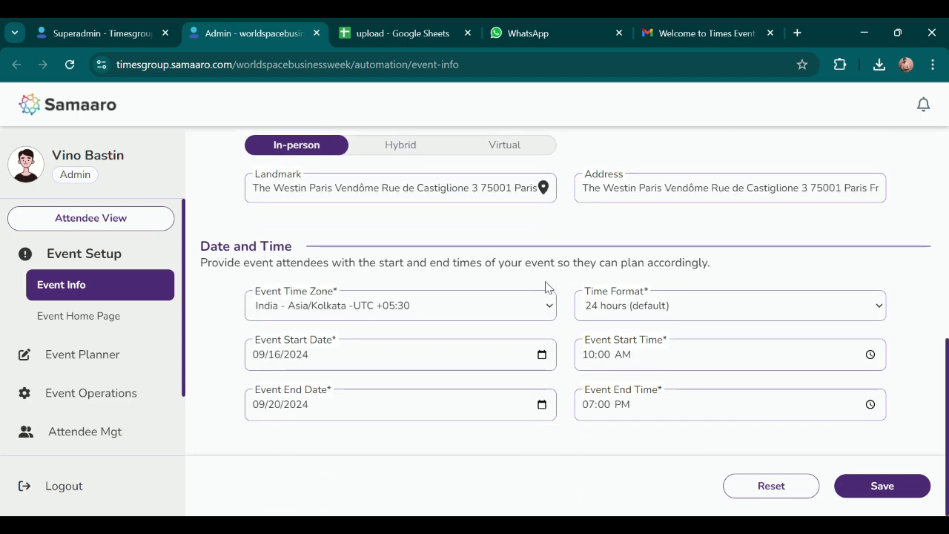
scroll(547, 288, "up", 6)
Browse the Event Home Page's organizer, colour palette and summary tabs, then collapse event setup.
left_click(106, 315)
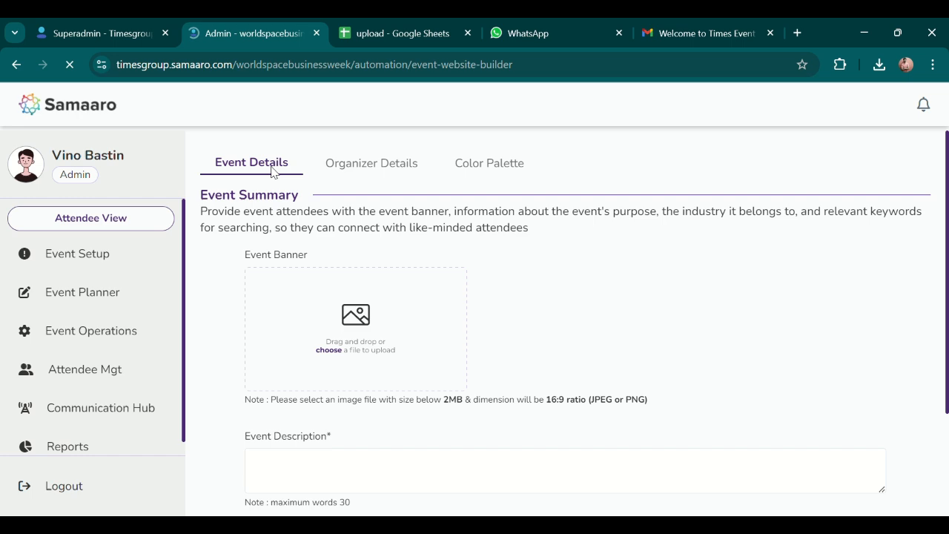
left_click(380, 165)
left_click(485, 164)
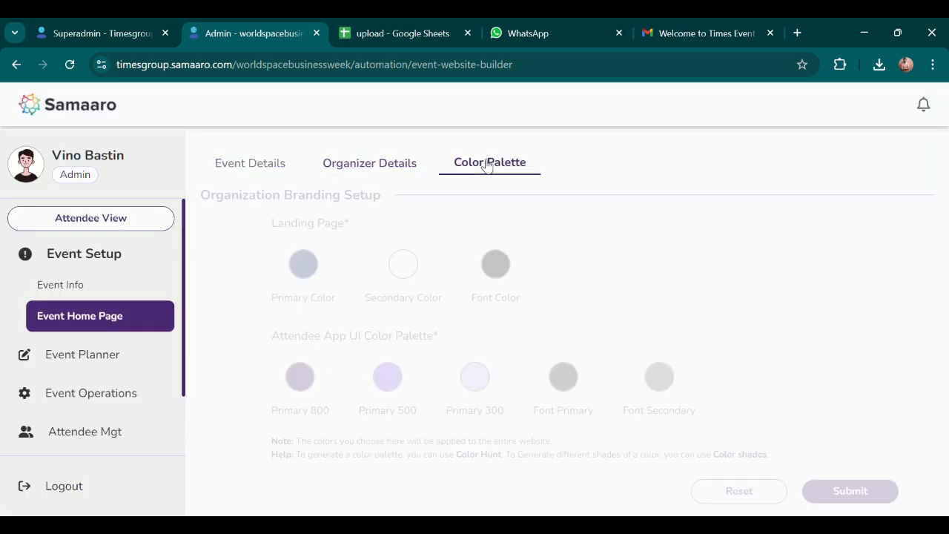
left_click(280, 181)
left_click(108, 258)
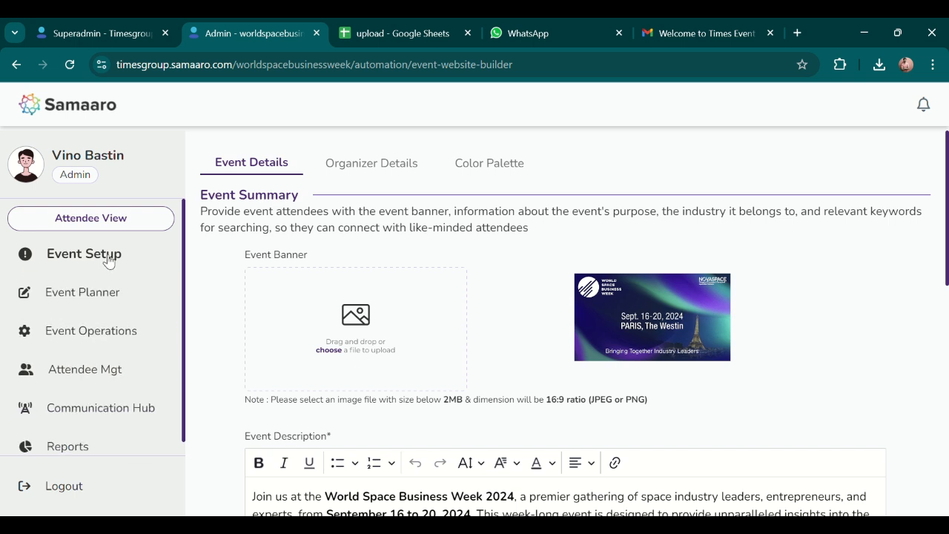
Open the event's Ticketing page from the Attendee Mgt section.
left_click(104, 370)
left_click(95, 331)
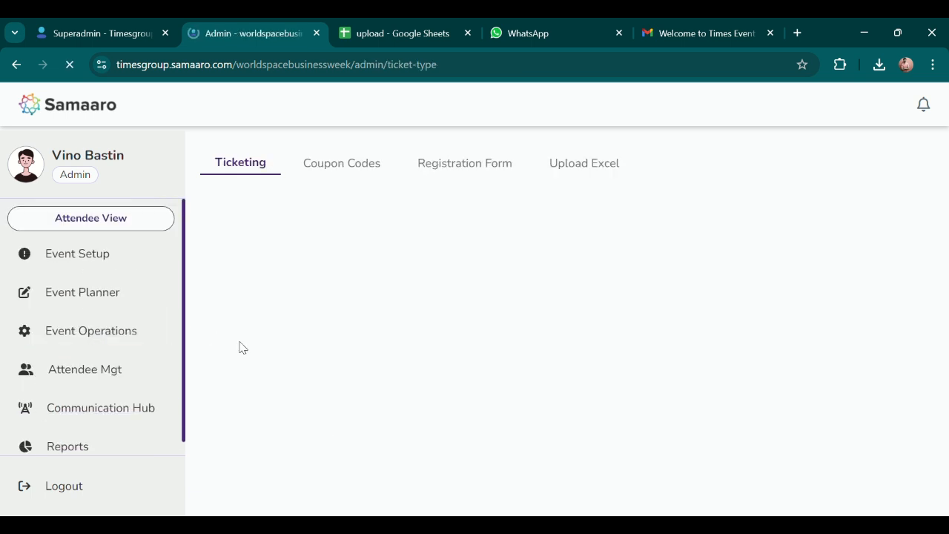
scroll(79, 407, "down", 1)
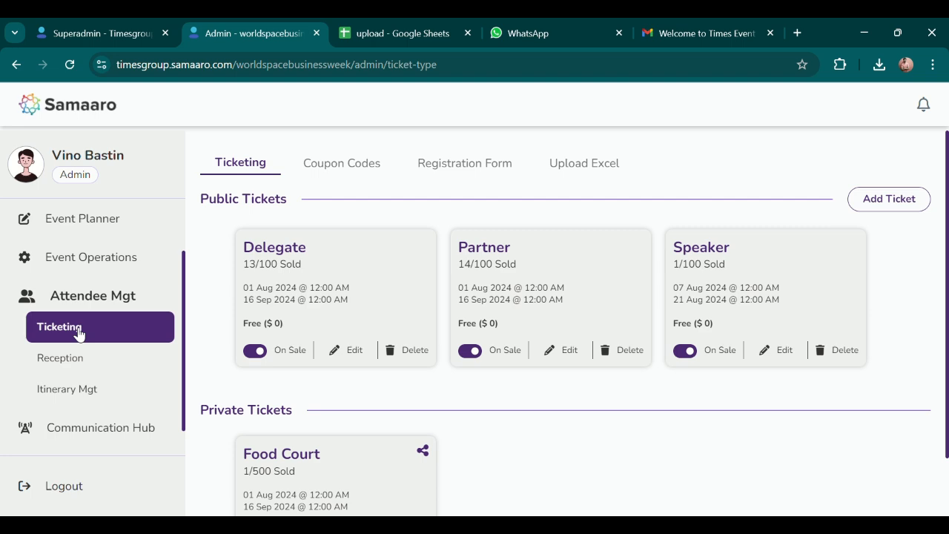
Start a new ticket type, mark it Paid, then close the form without saving.
left_click(886, 200)
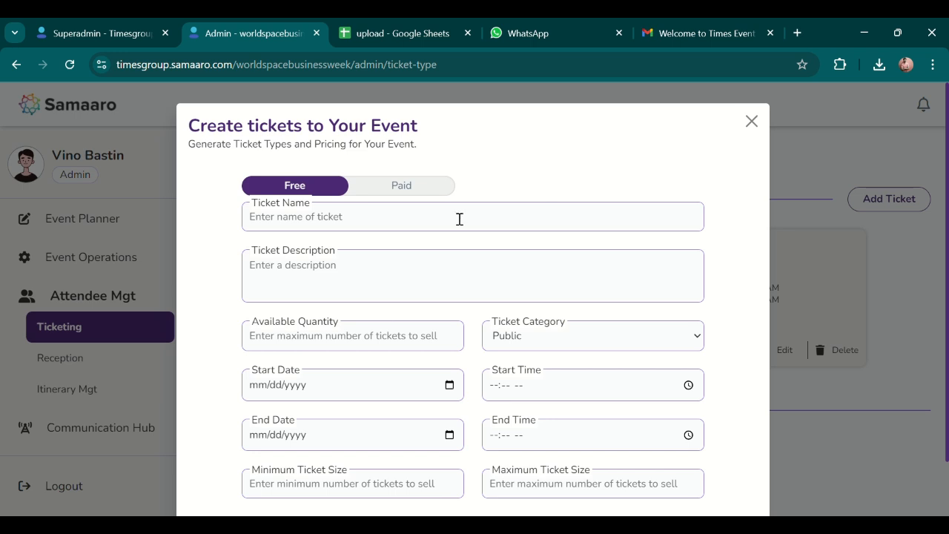
left_click(492, 290)
left_click(411, 192)
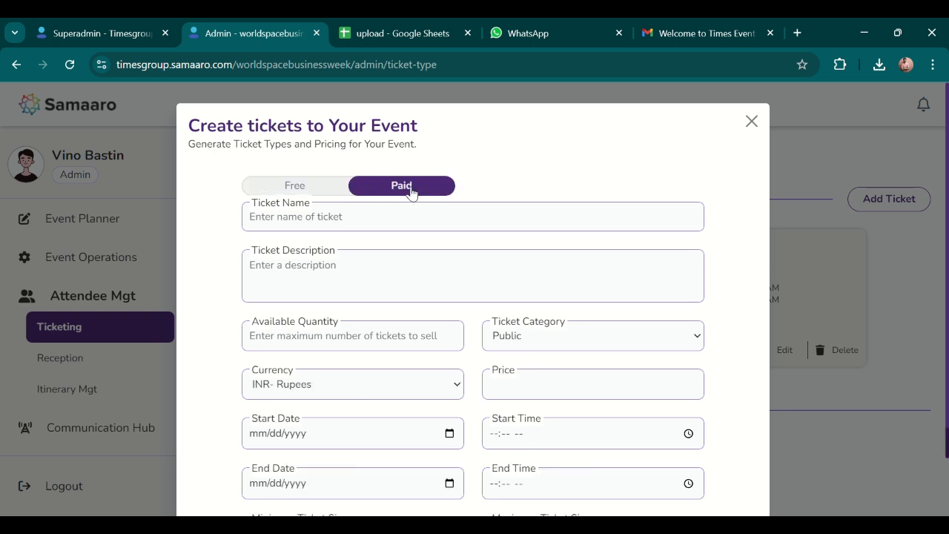
scroll(525, 250, "down", 2)
scroll(597, 292, "up", 2)
left_click(750, 121)
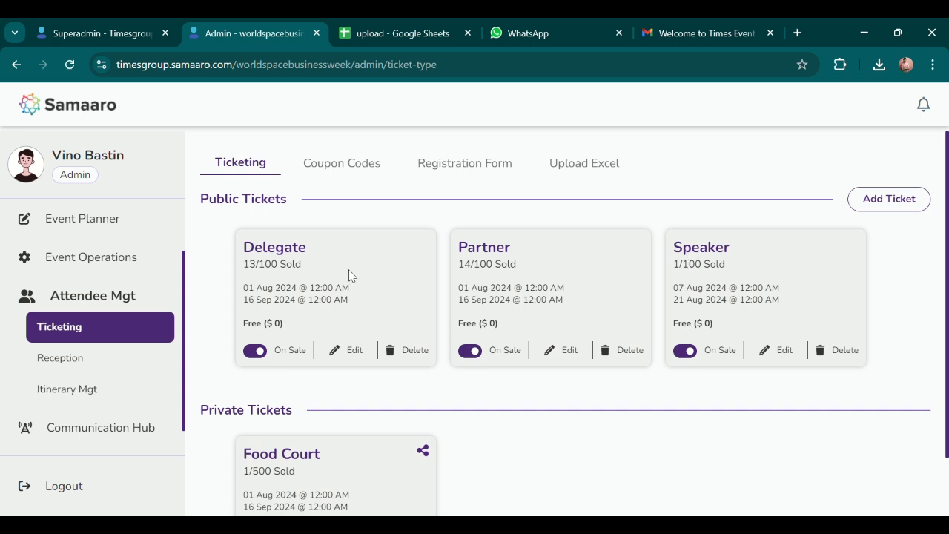
Open the Upload Excel tab, then switch to the 'upload' Google Sheet of sample attendees.
left_click(582, 164)
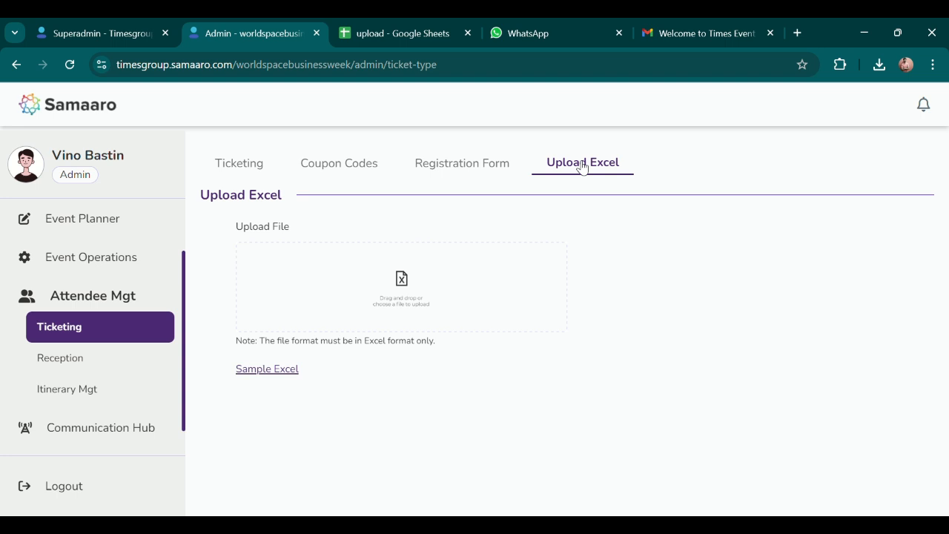
left_click(413, 38)
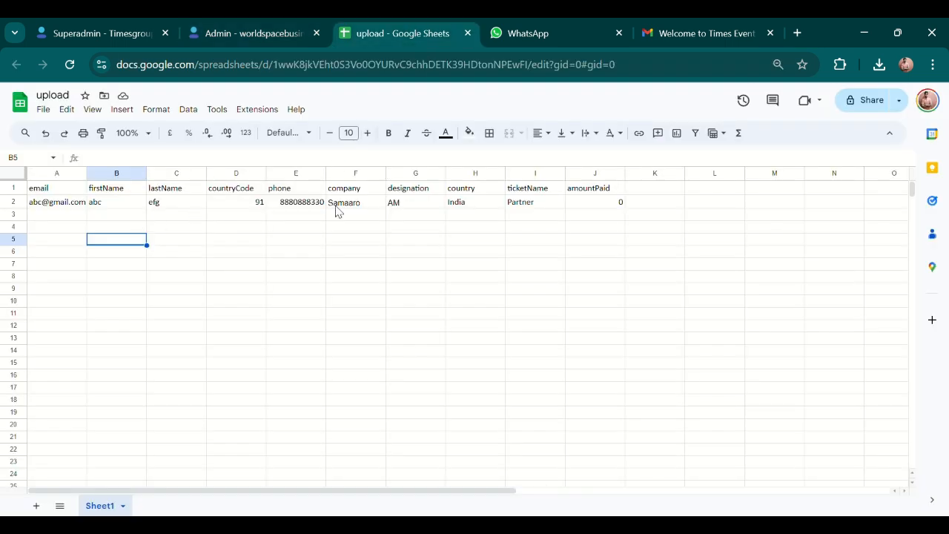
Download the upload sheet as Microsoft Excel (.xlsx) and return to the Samaaro Admin tab.
left_click(254, 240)
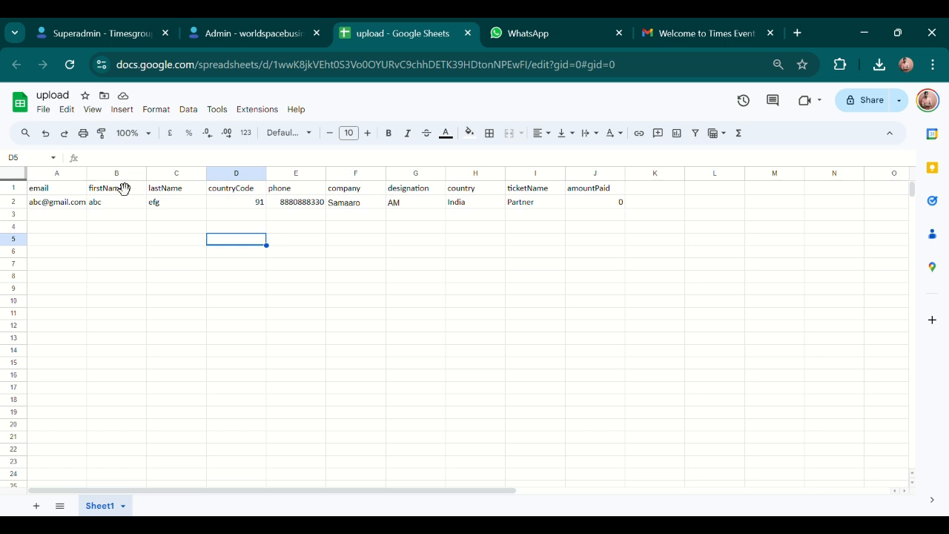
left_click(47, 111)
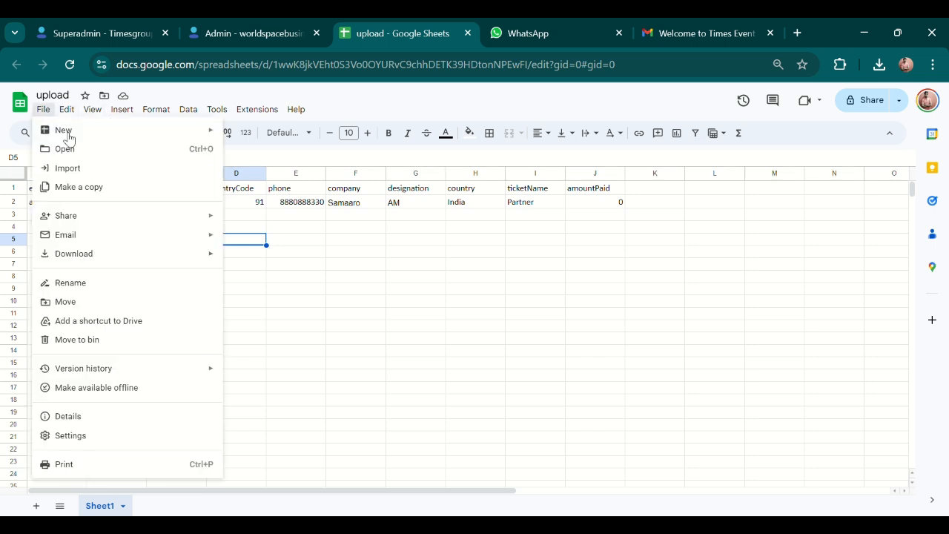
mouse_move(117, 258)
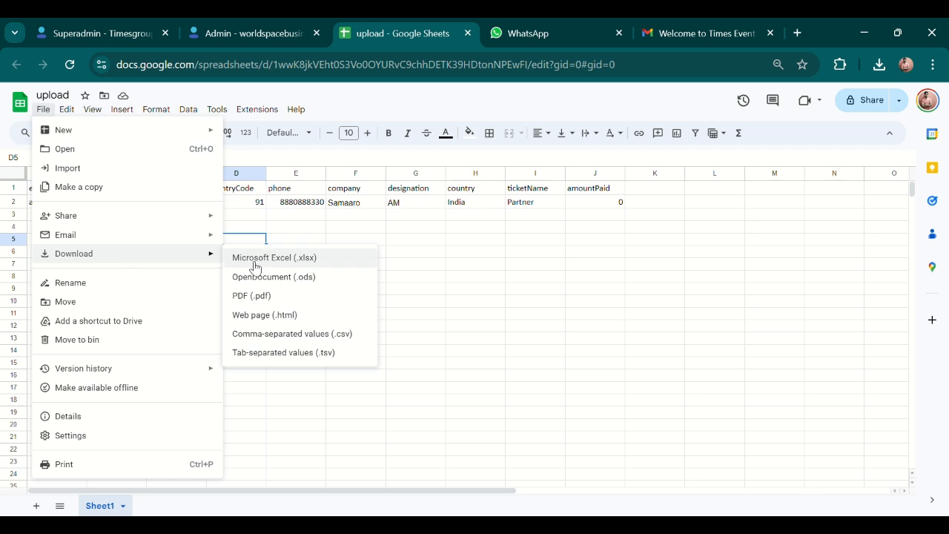
left_click(314, 265)
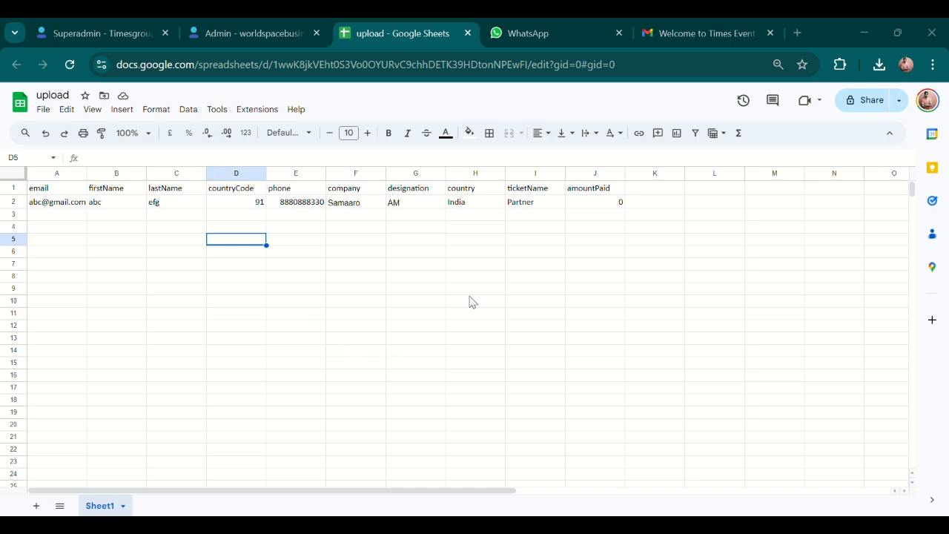
left_click(259, 29)
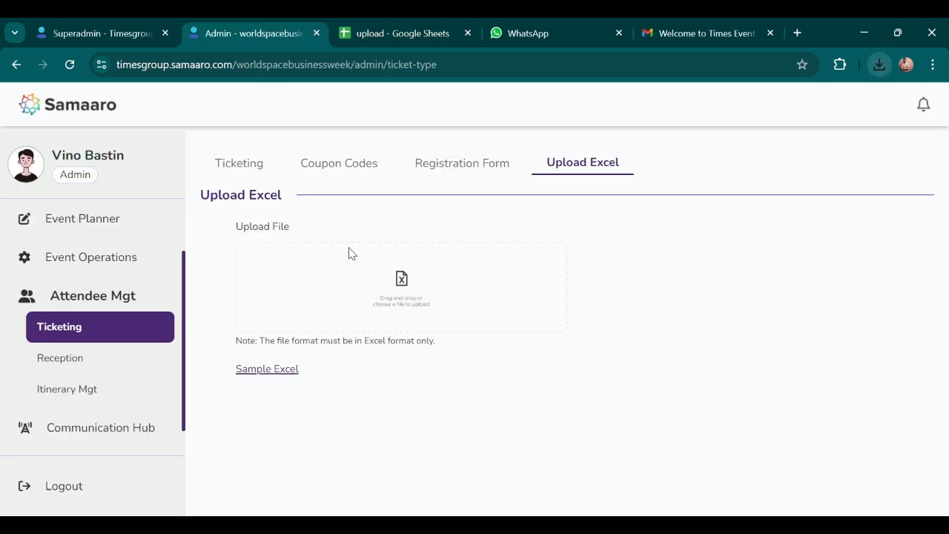
Upload 'upload data.xlsx' to Samaaro, then go back to the sheet and select cell A2.
left_click(391, 286)
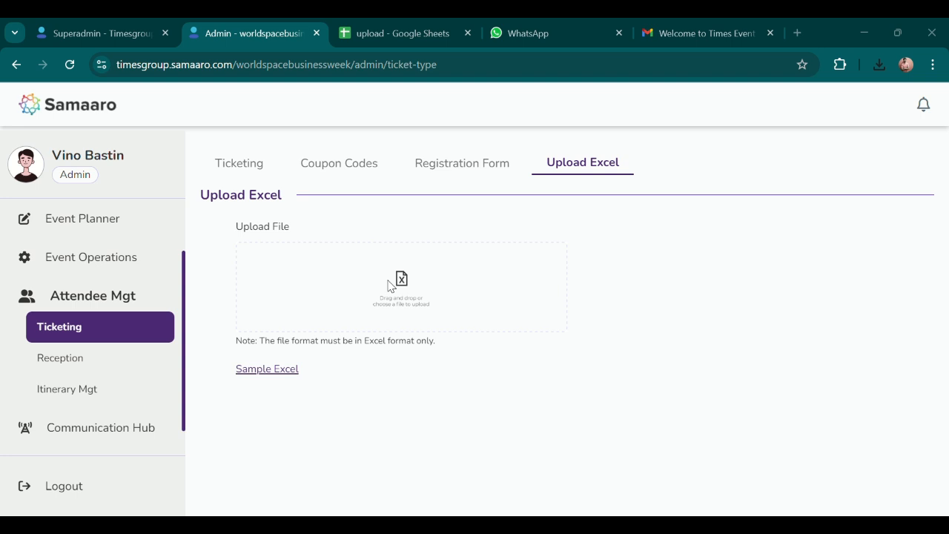
double_click(185, 149)
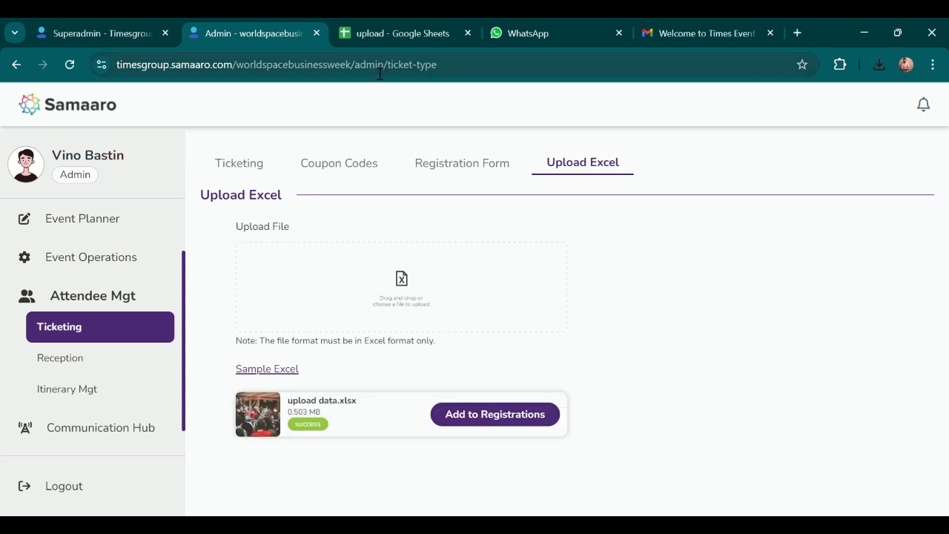
left_click(393, 33)
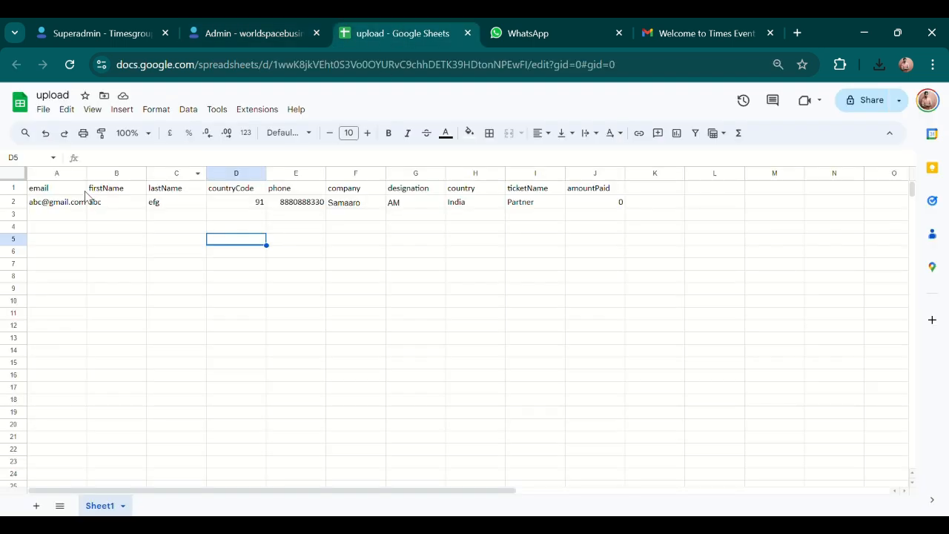
left_click(64, 205)
Append 'd' to the attendee email in cell A2 to make a new test address.
double_click(45, 213)
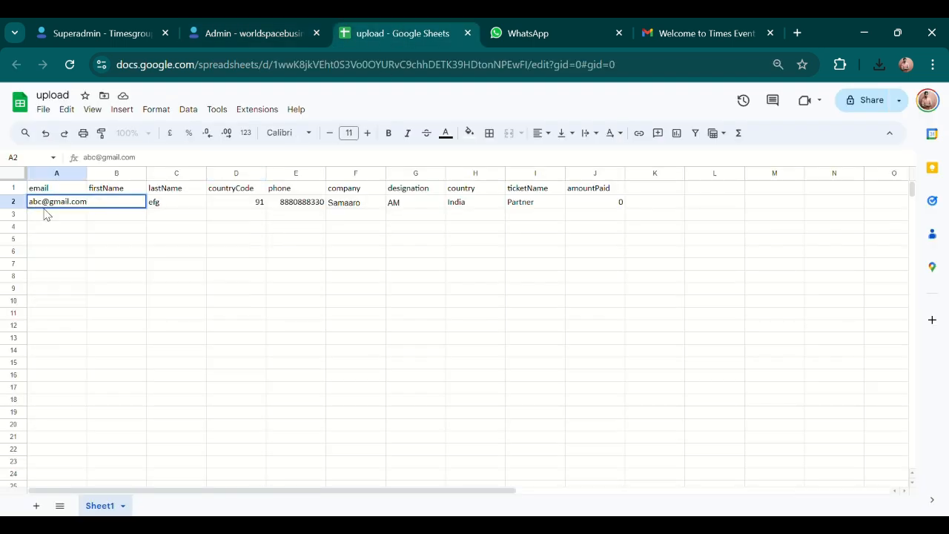
type("d")
left_click(315, 252)
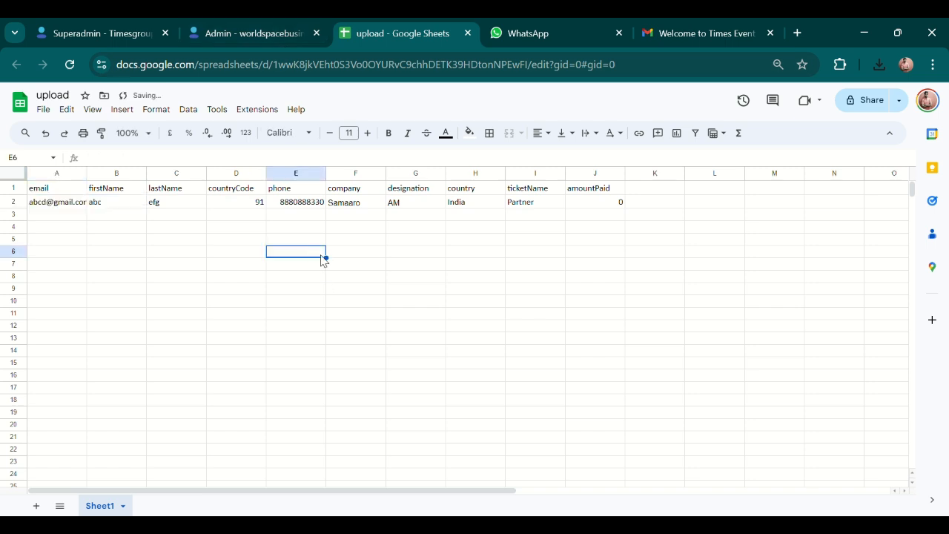
Download the sheet again as Excel (.xlsx) and go back to Samaaro to upload it.
left_click(45, 108)
mouse_move(183, 258)
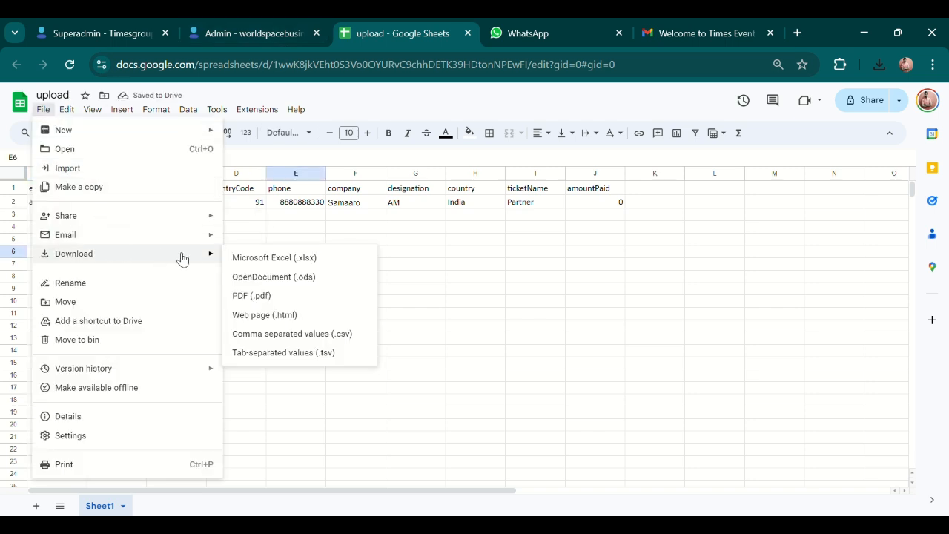
left_click(274, 264)
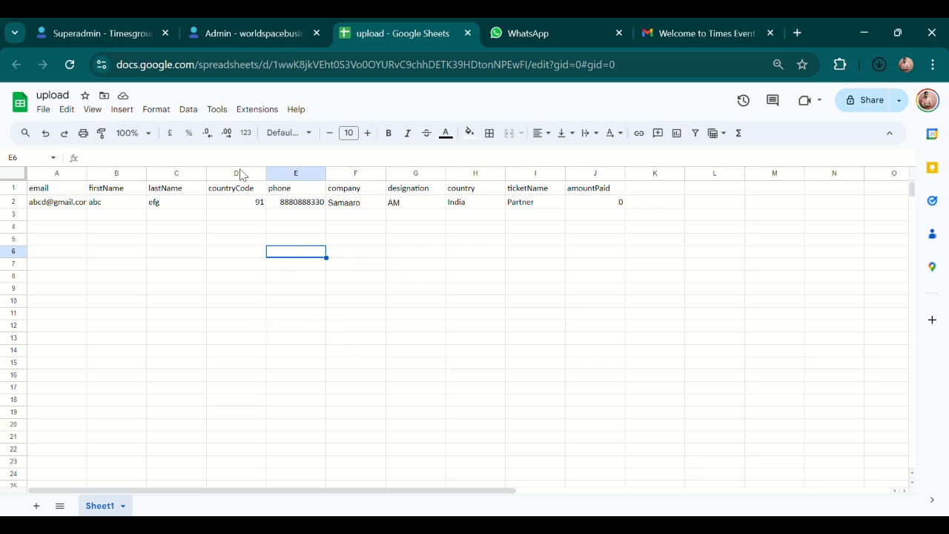
left_click(264, 24)
left_click(383, 321)
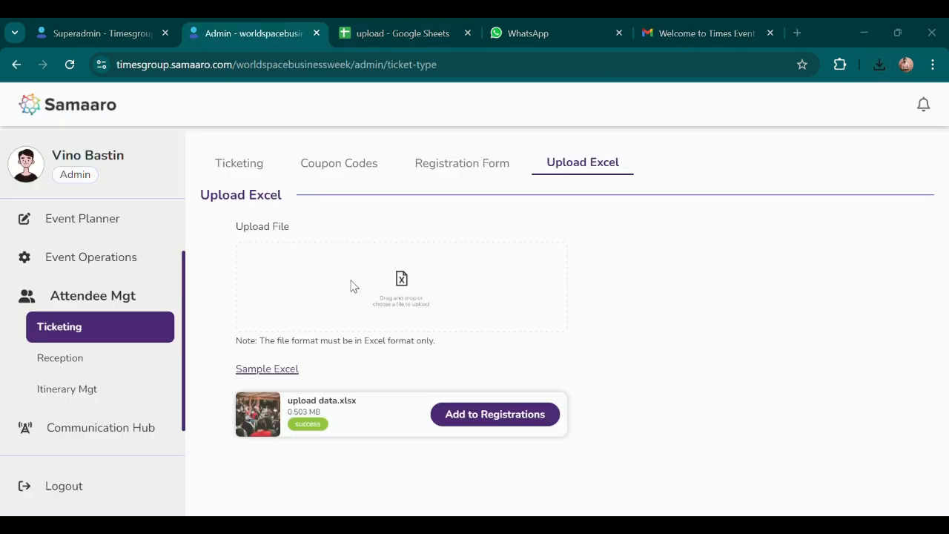
Import 'upload (1).xlsx', add its users to registrations with OK, and expand Reports.
double_click(187, 161)
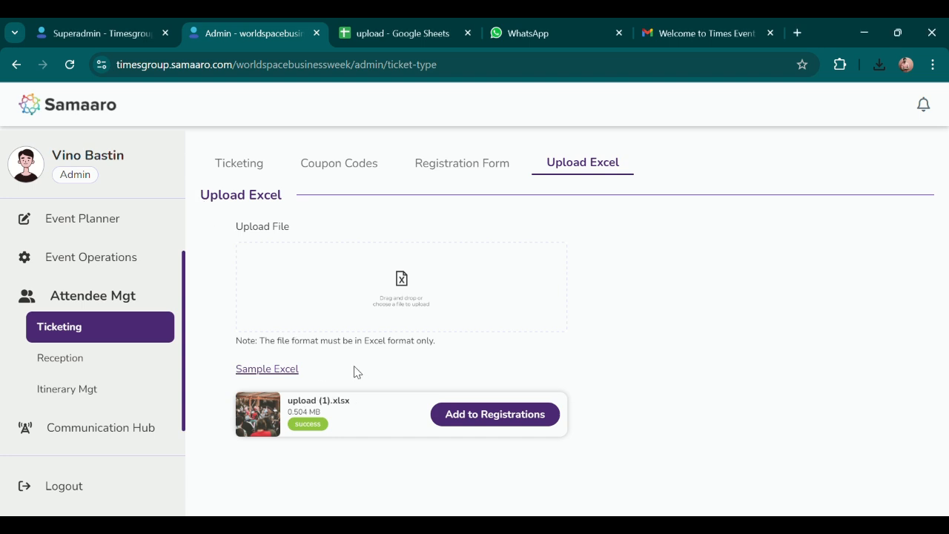
left_click(507, 417)
left_click(440, 377)
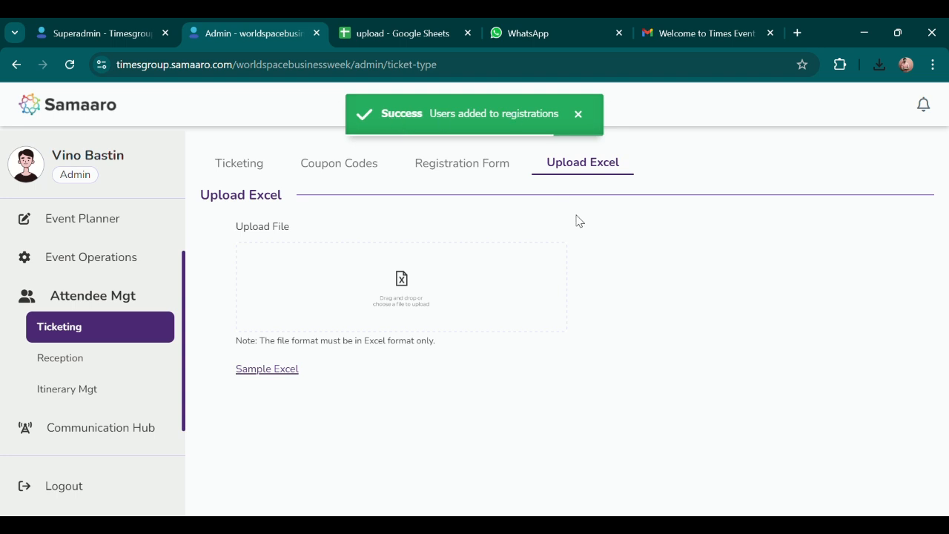
scroll(100, 349, "down", 1)
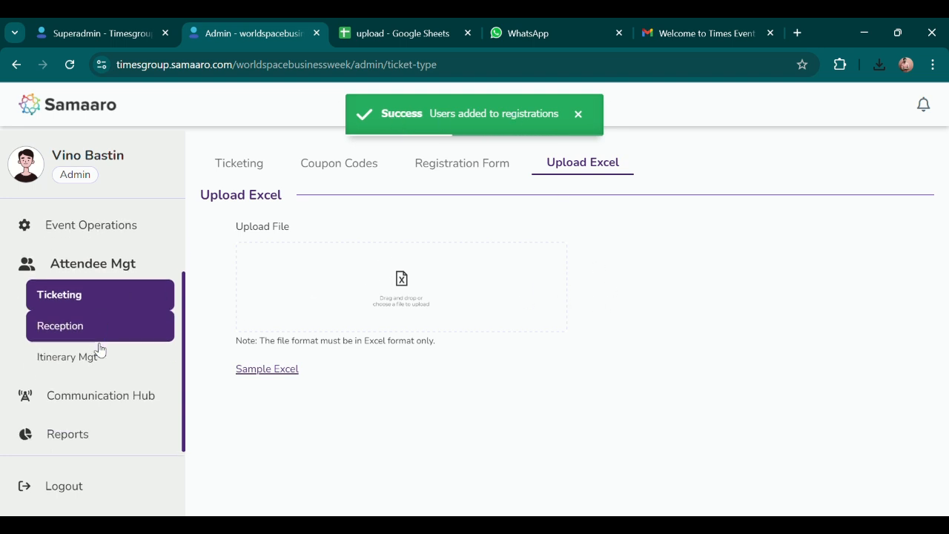
left_click(94, 436)
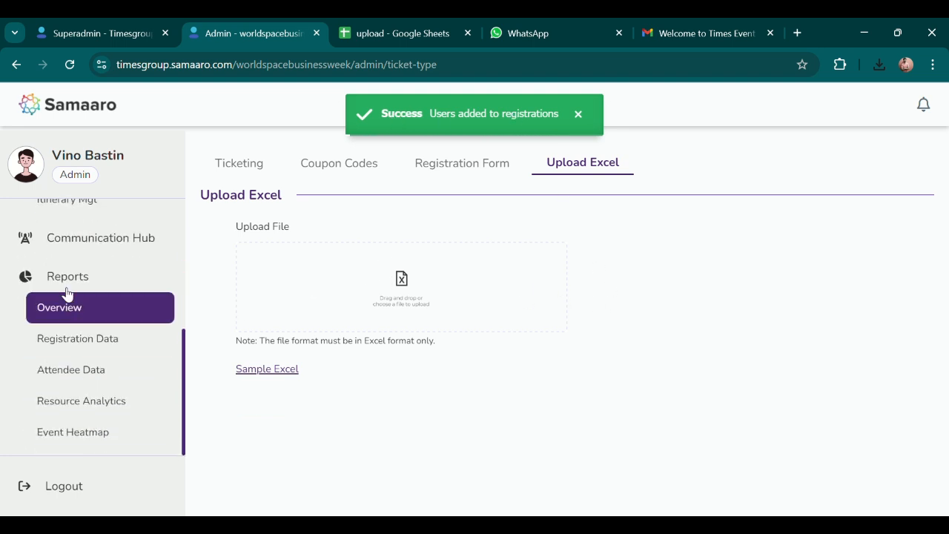
Check that the newly imported Partner attendee appears as row 18 on page 2 of Registration Data.
left_click(137, 350)
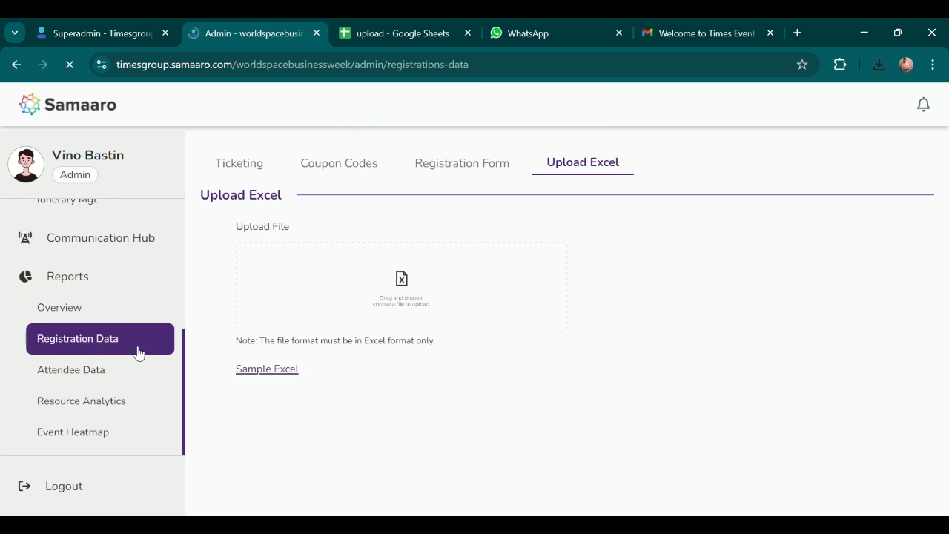
scroll(646, 375, "down", 10)
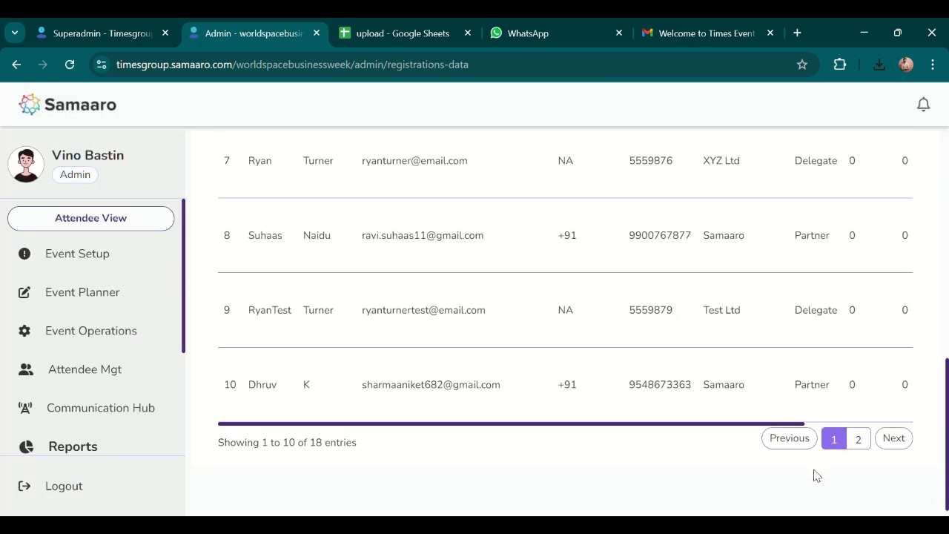
left_click(858, 428)
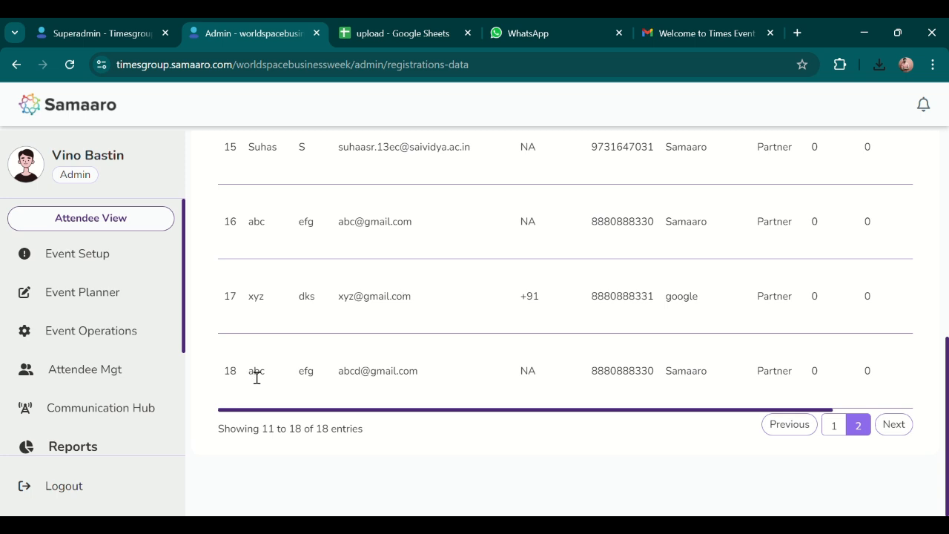
left_click_drag(257, 377, 899, 392)
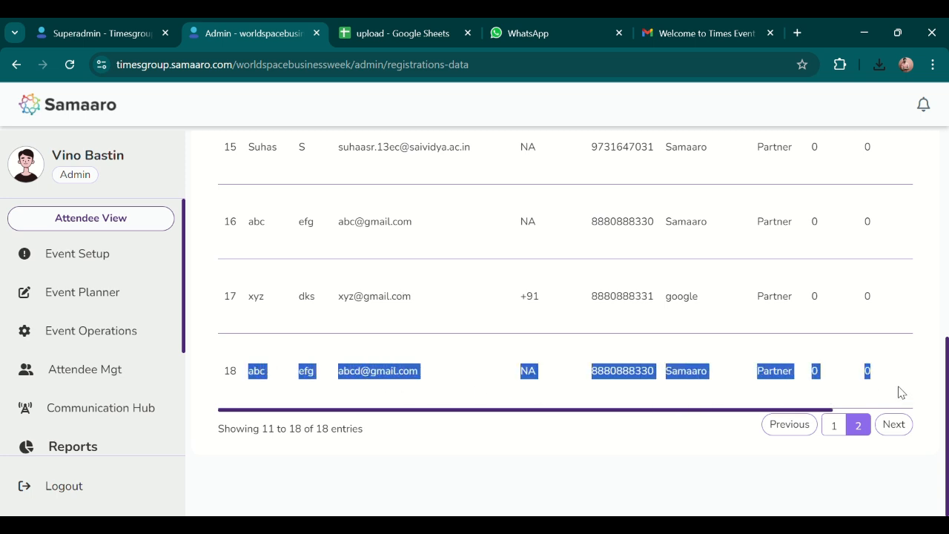
left_click(452, 360)
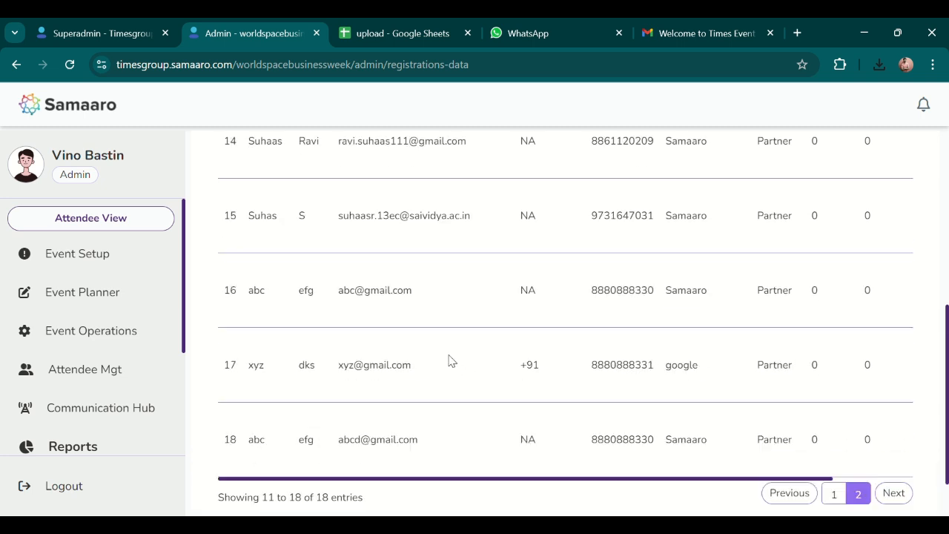
scroll(451, 360, "up", 5)
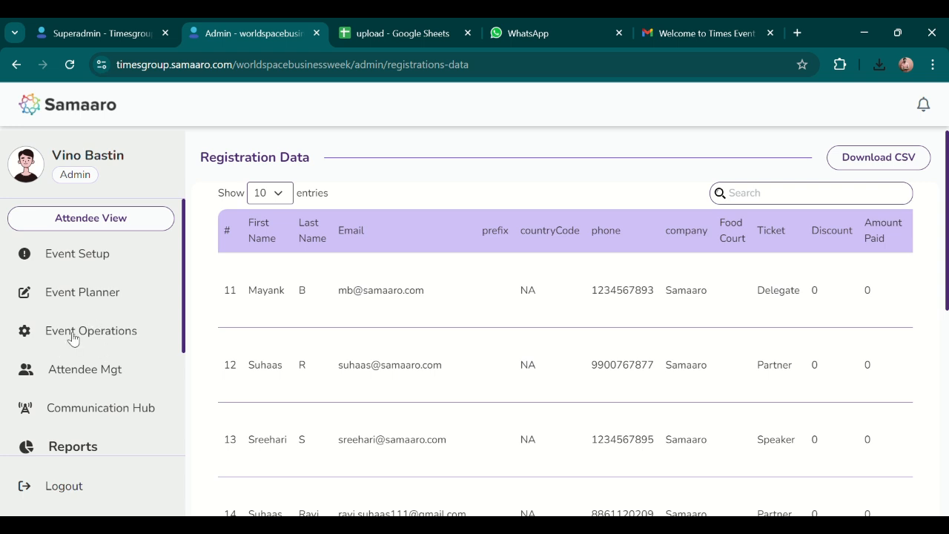
Go to Reception under Attendee Mgt in the sidebar.
left_click(94, 368)
scroll(115, 387, "down", 2)
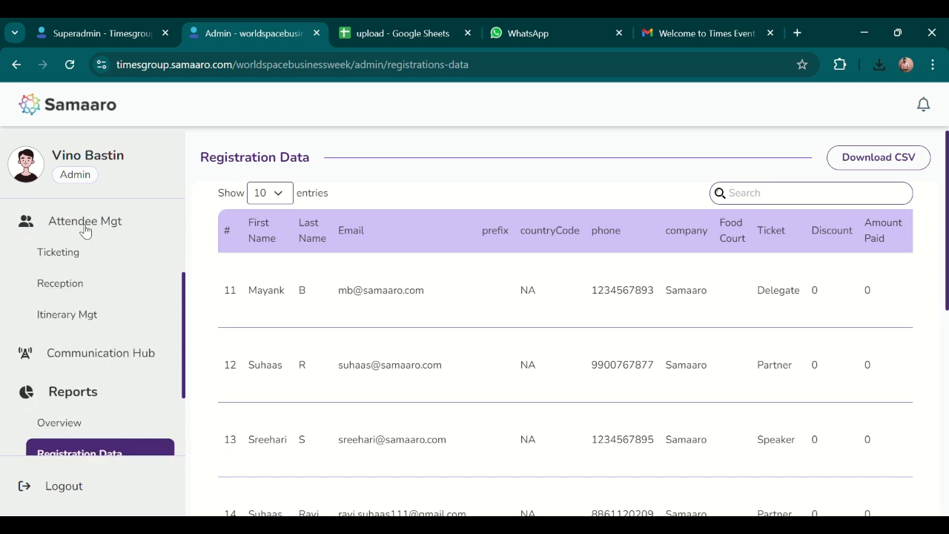
left_click(72, 288)
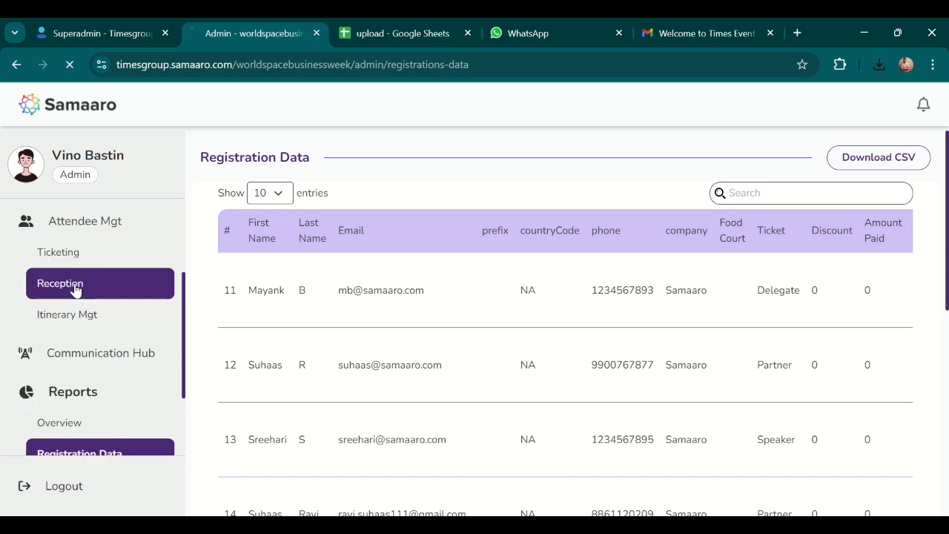
Switch the Reception Hub to its Badge Designs tab.
scroll(157, 260, "down", 2)
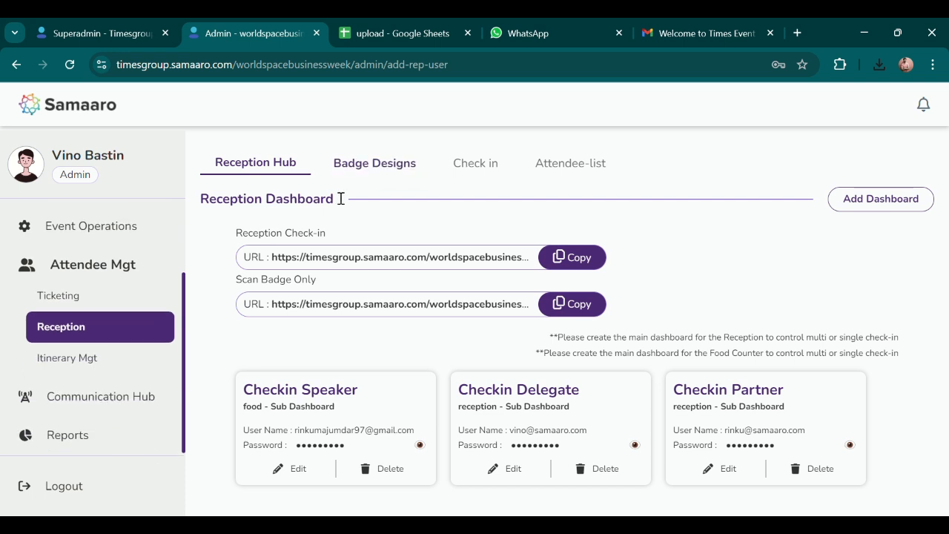
scroll(160, 258, "up", 2)
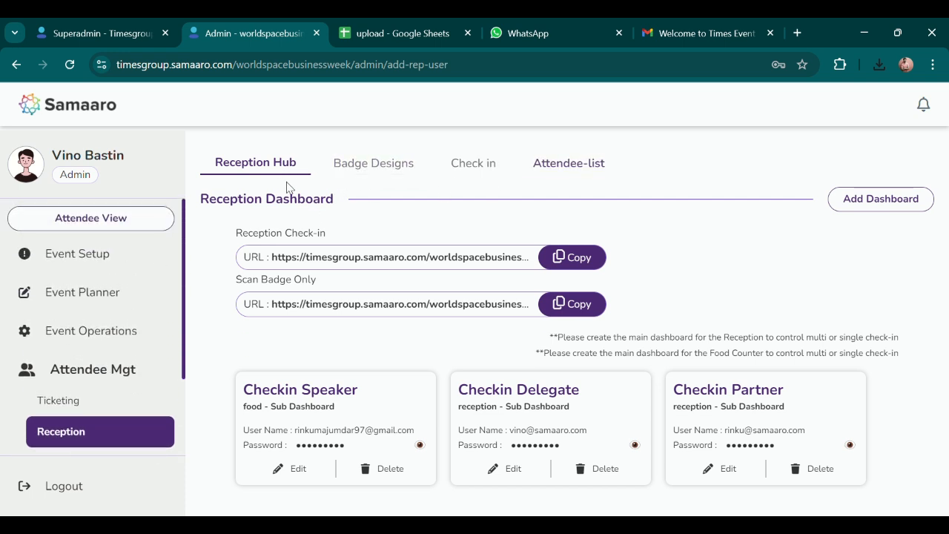
left_click(372, 166)
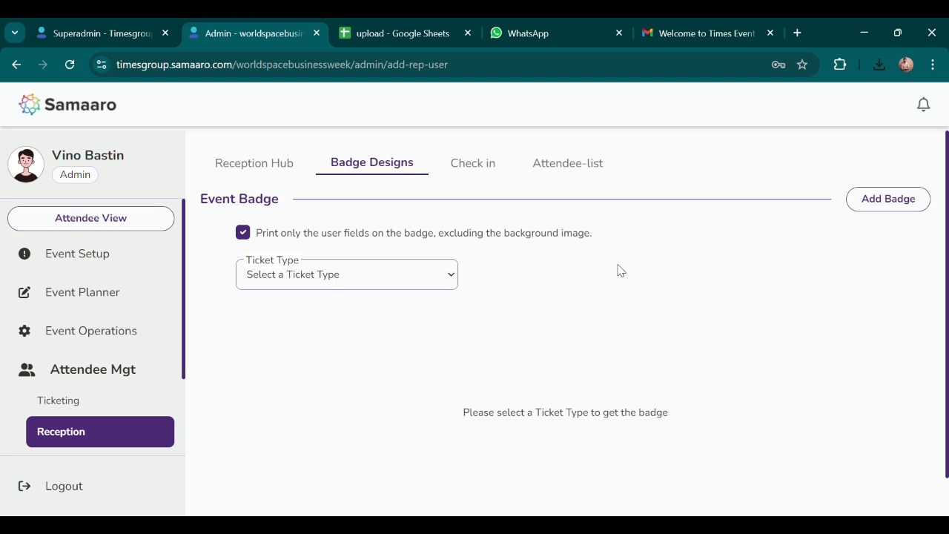
Add a named badge with the uploaded DataCon artwork cropped as its image, and submit it.
left_click(880, 197)
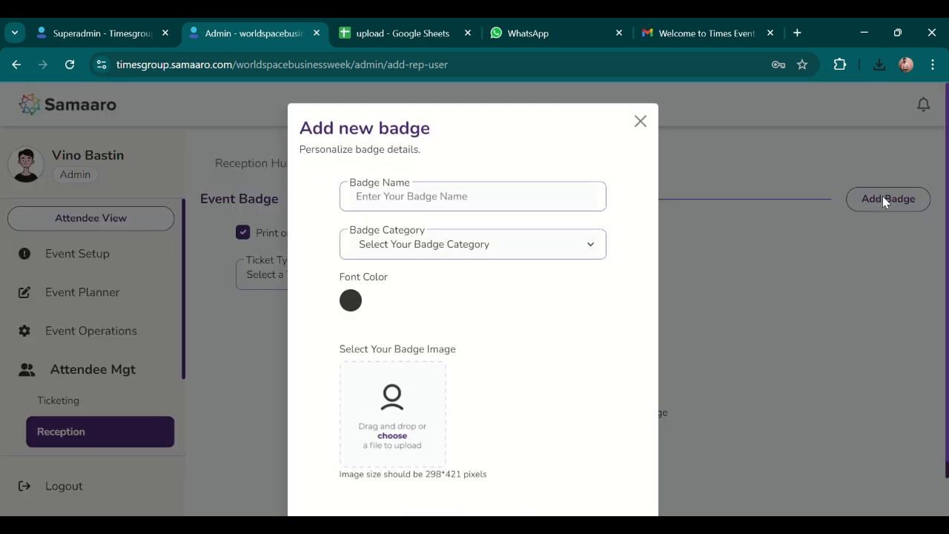
left_click(452, 197)
left_click(395, 421)
scroll(504, 366, "down", 3)
left_click_drag(444, 366, 437, 362)
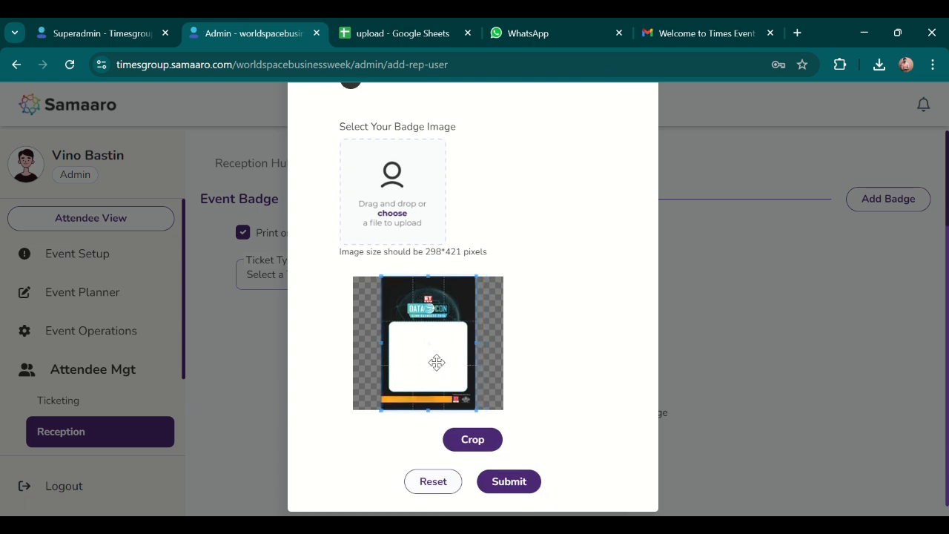
left_click(484, 443)
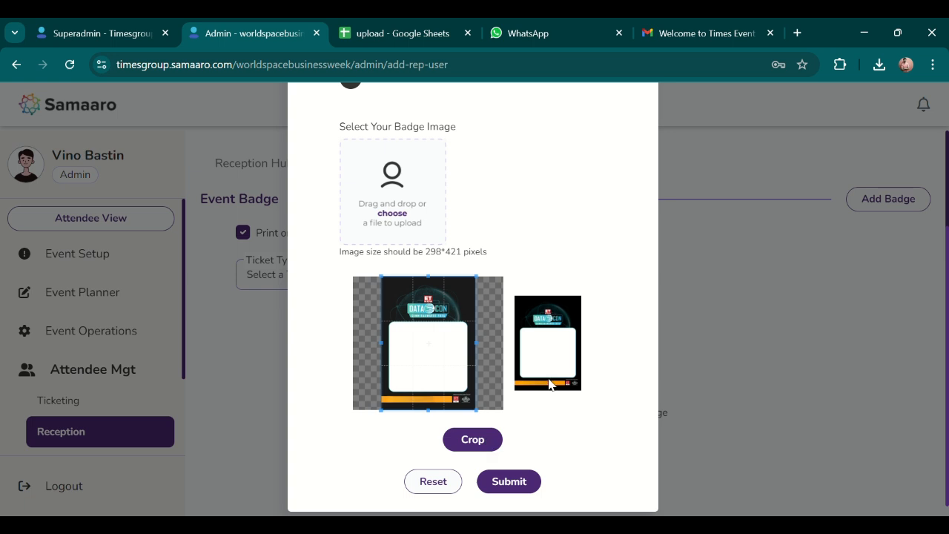
left_click(508, 482)
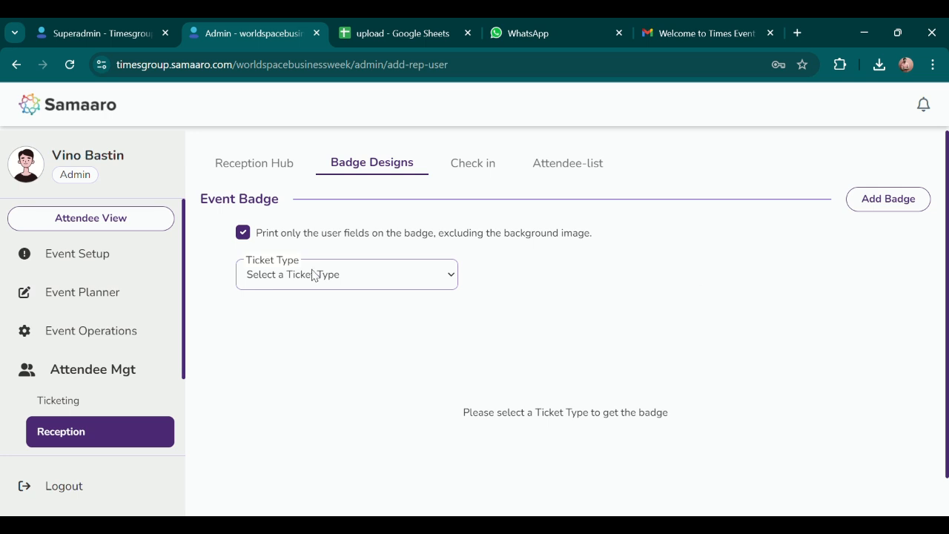
Select the Partner ticket type to display the Partner Badge with the DataCon artwork.
left_click(301, 317)
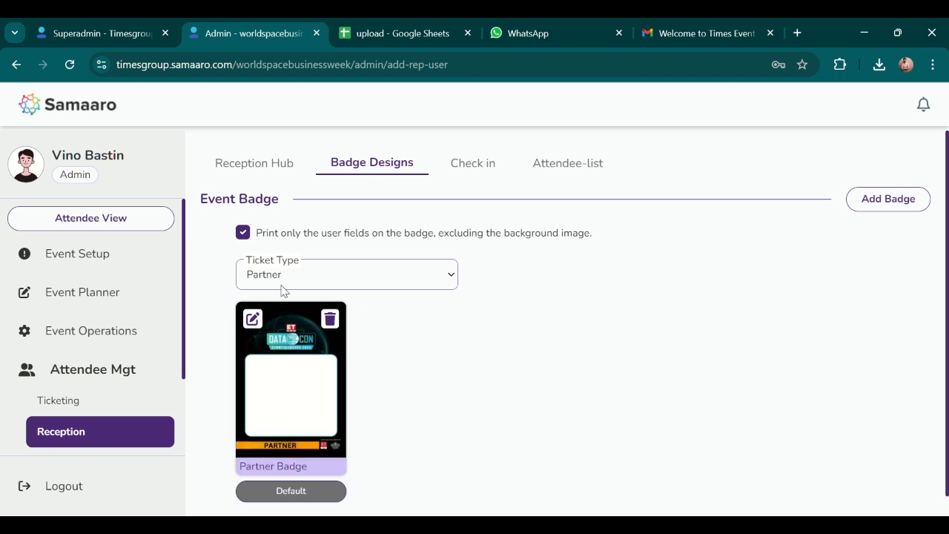
scroll(377, 349, "down", 1)
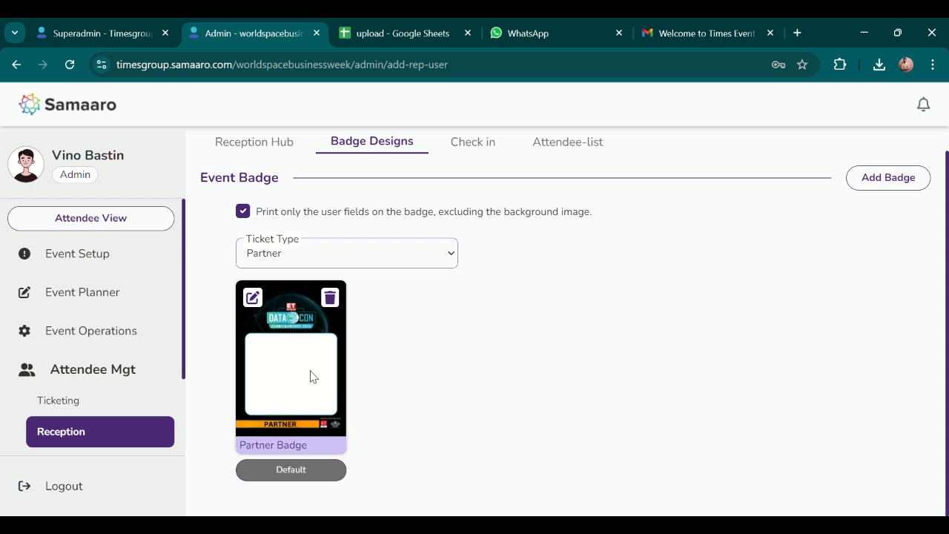
Open the Partner Badge design in the badge editor.
left_click(252, 297)
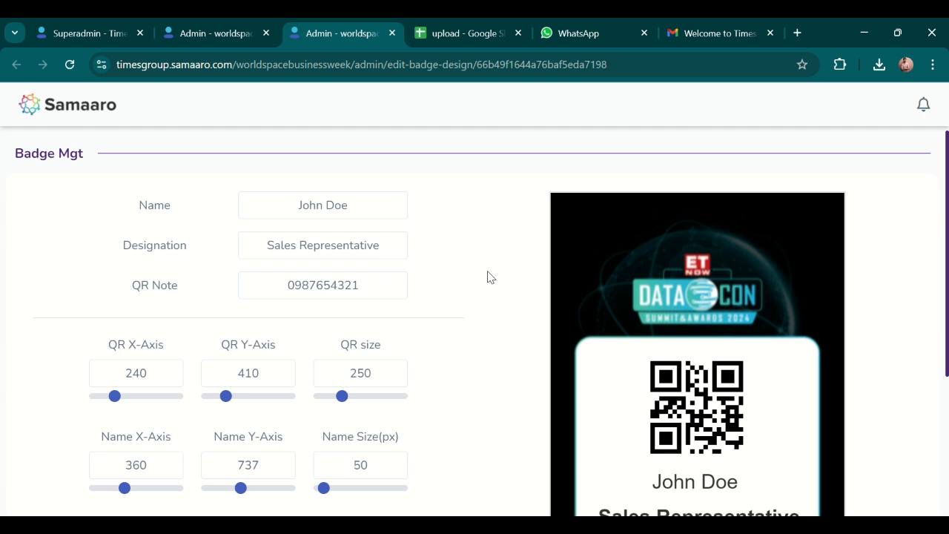
scroll(487, 275, "down", 3)
scroll(487, 279, "up", 2)
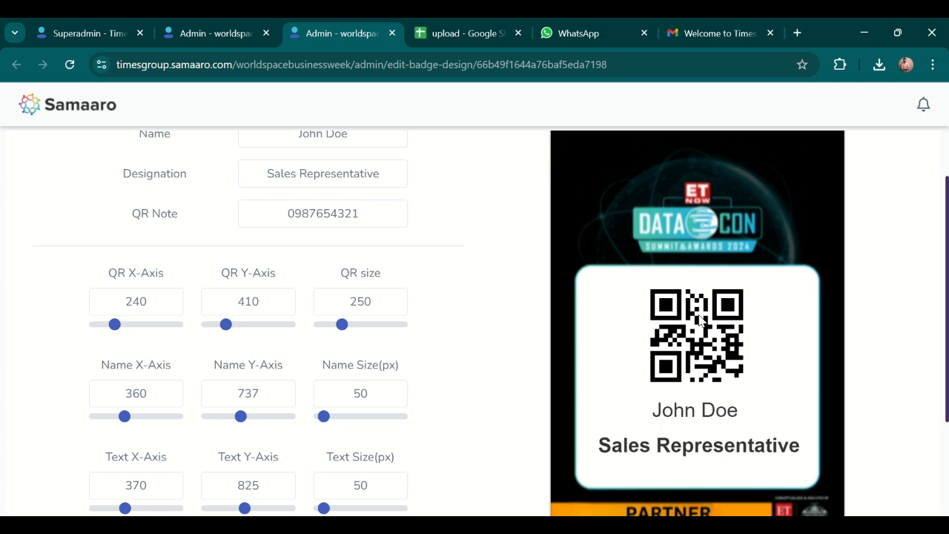
scroll(669, 410, "down", 1)
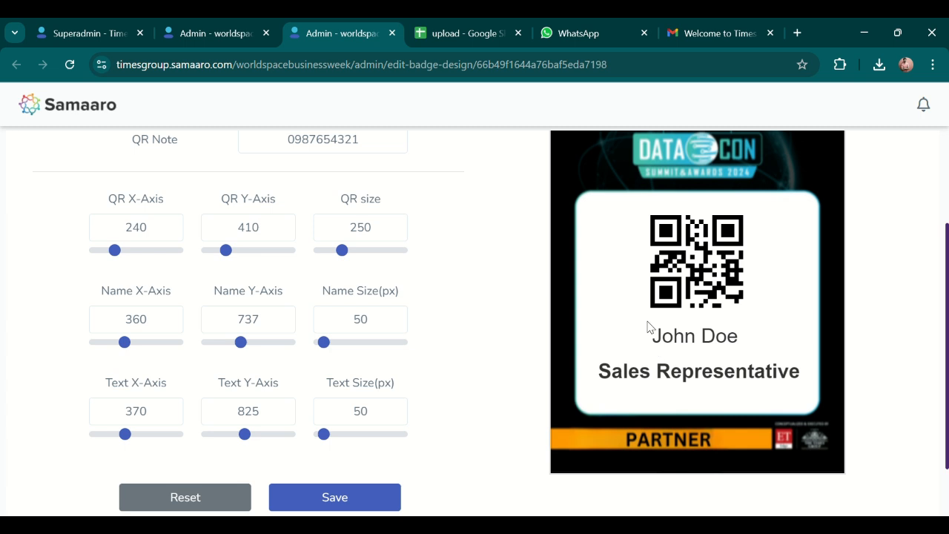
Save the badge with the QR at X 240, Y 410, size 250, then close the editor.
left_click(139, 234)
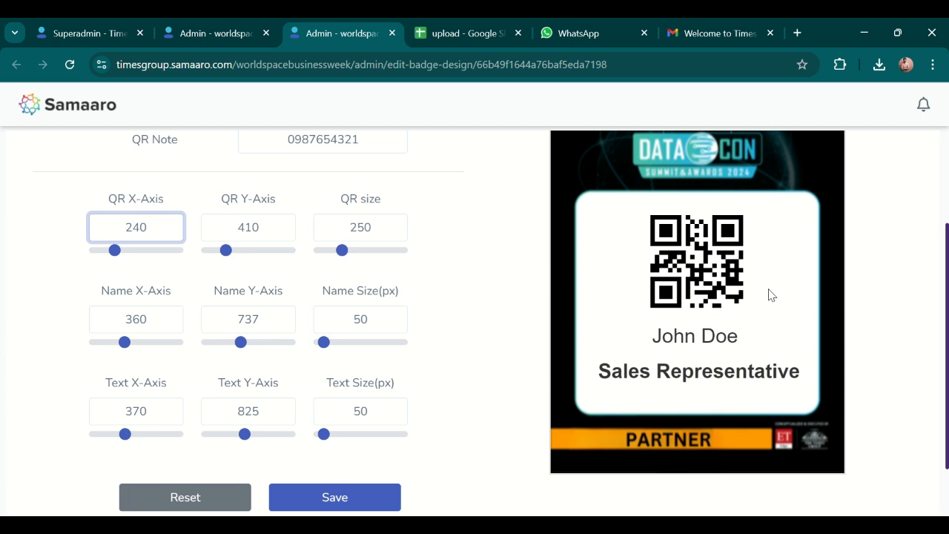
left_click(254, 235)
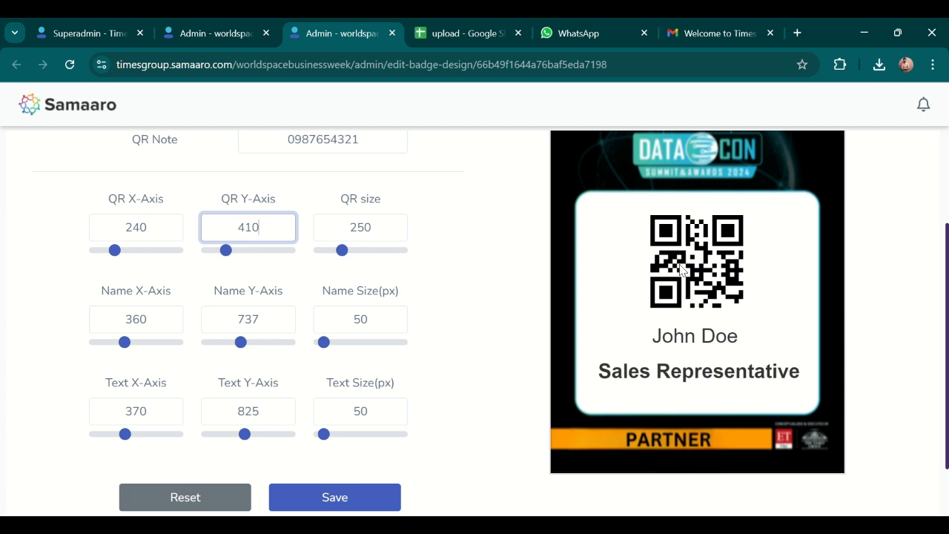
left_click(389, 234)
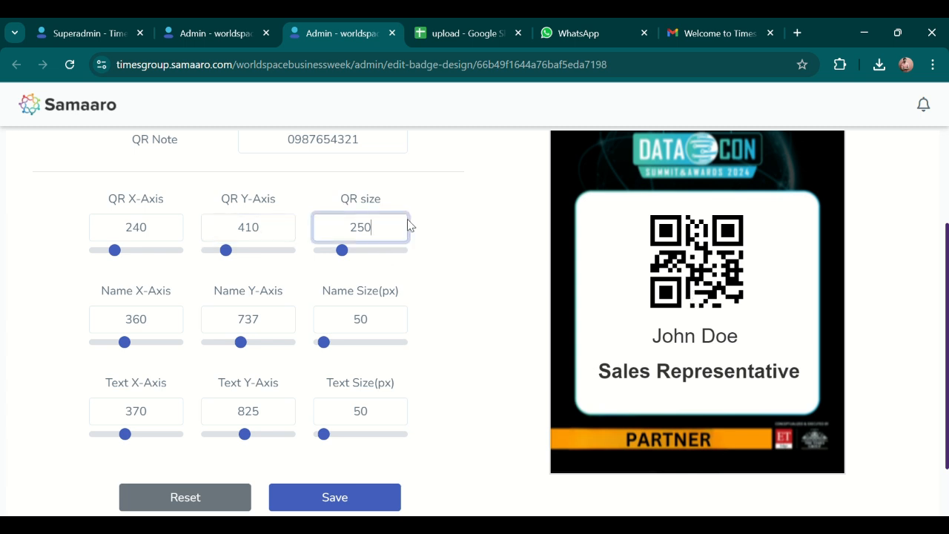
left_click(448, 223)
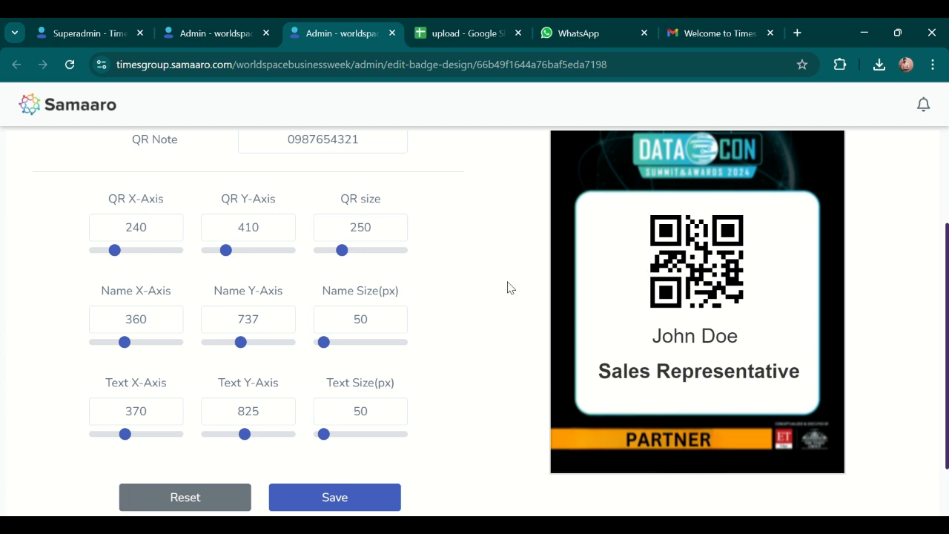
scroll(560, 326, "down", 1)
left_click(397, 421)
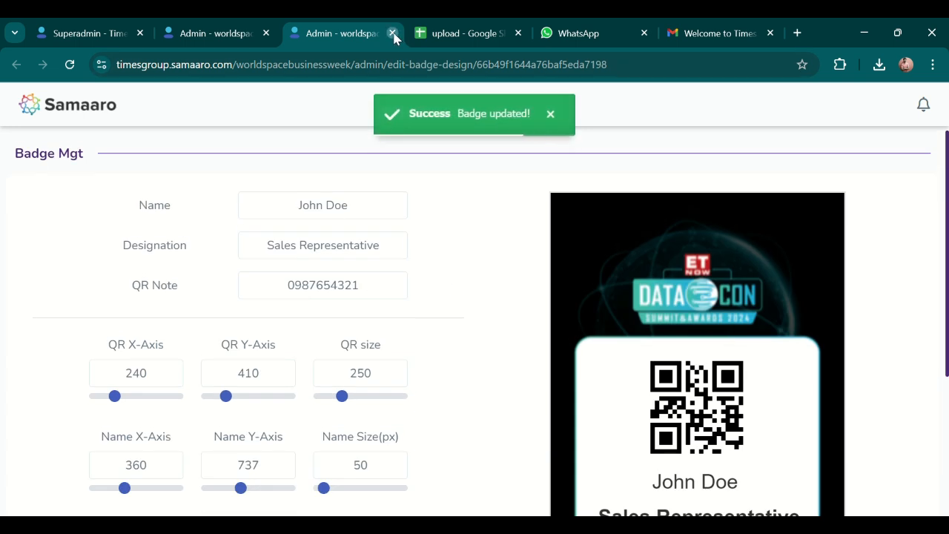
left_click(391, 33)
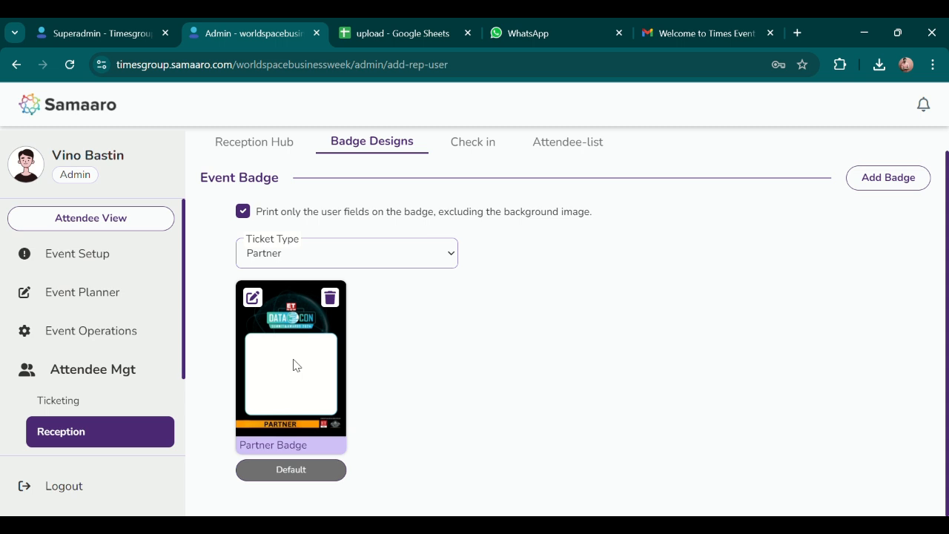
Expand Communication Hub, collapse Attendee Mgt, and go to Email Campaigns.
scroll(115, 351, "down", 3)
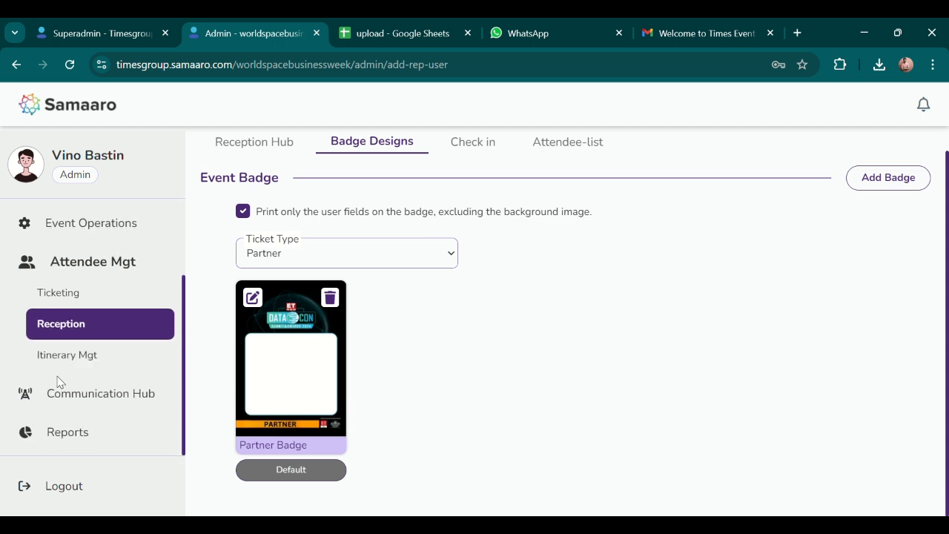
left_click(78, 393)
left_click(89, 264)
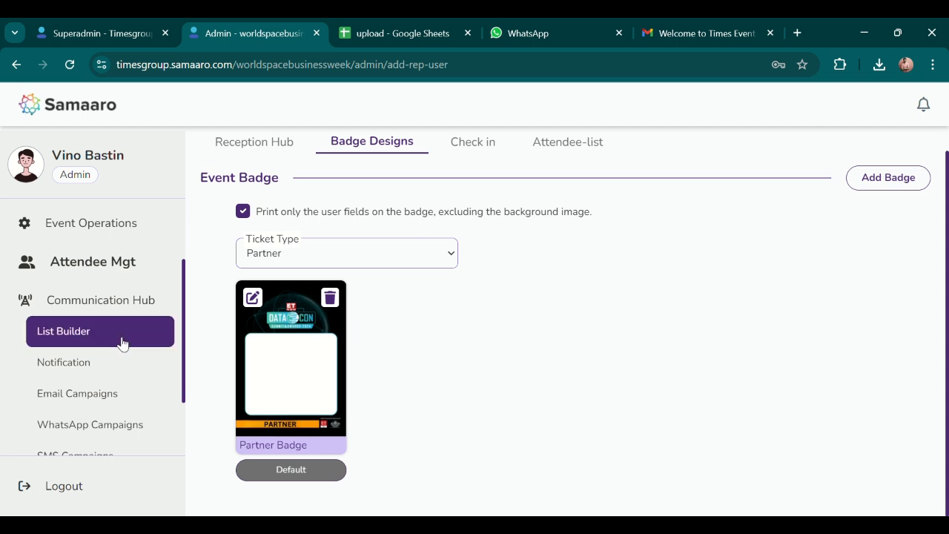
scroll(89, 319, "down", 1)
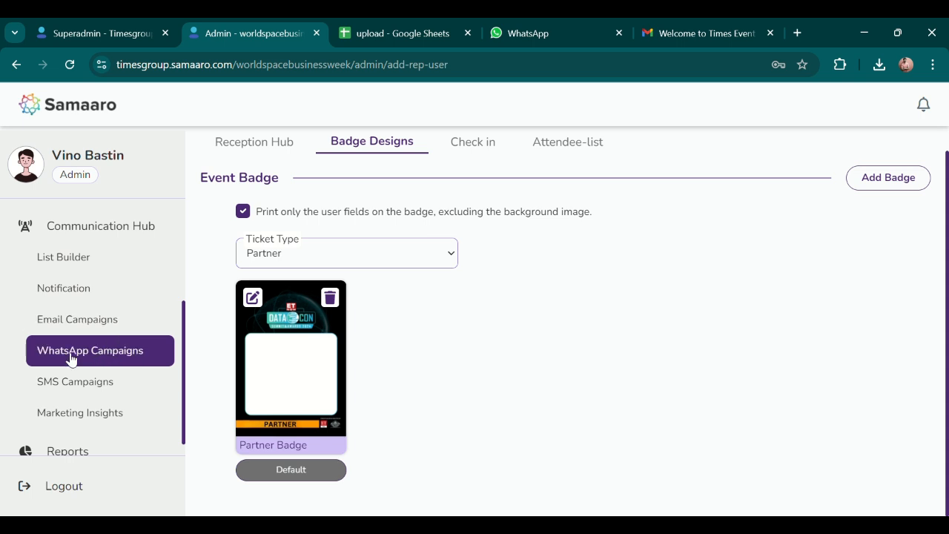
left_click(102, 326)
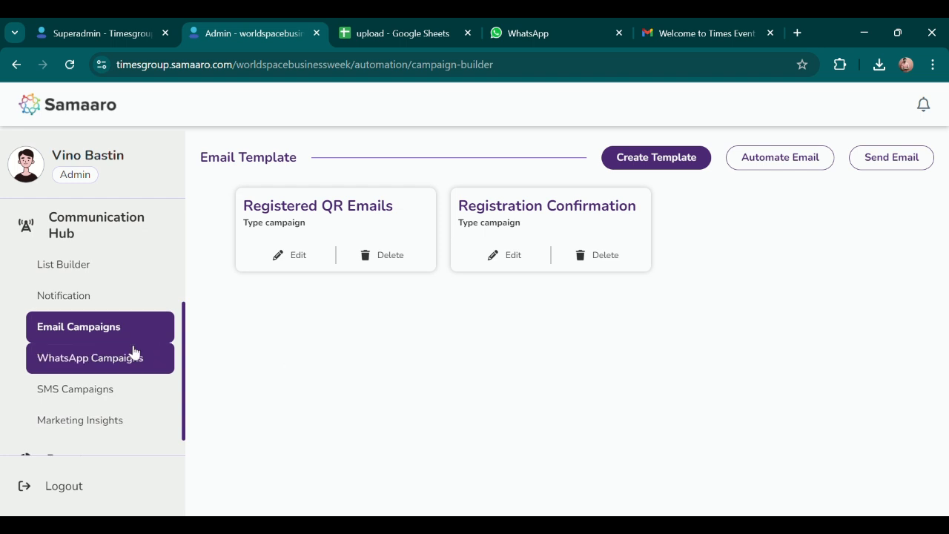
scroll(135, 345, "up", 3)
Create a campaign named 'test' from the Welcome Email design and open it in the builder.
left_click(678, 158)
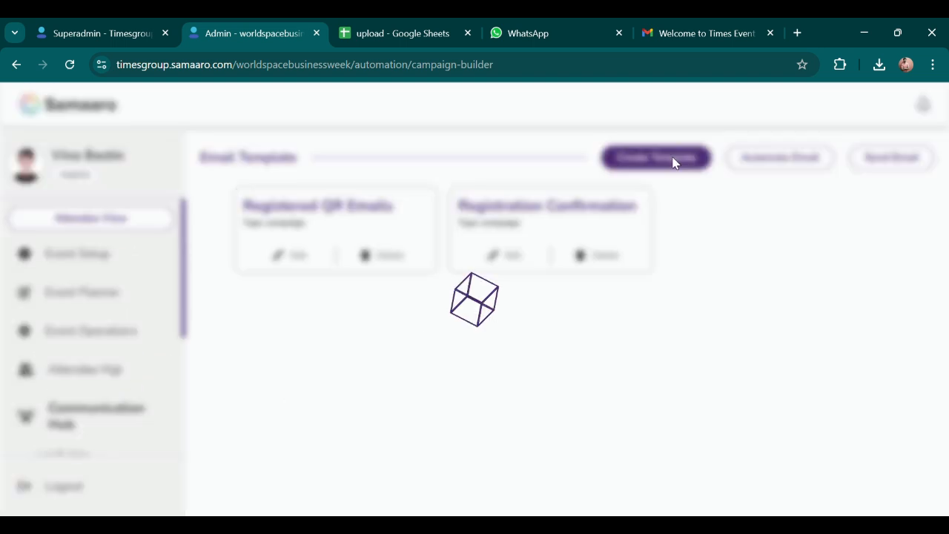
type("test")
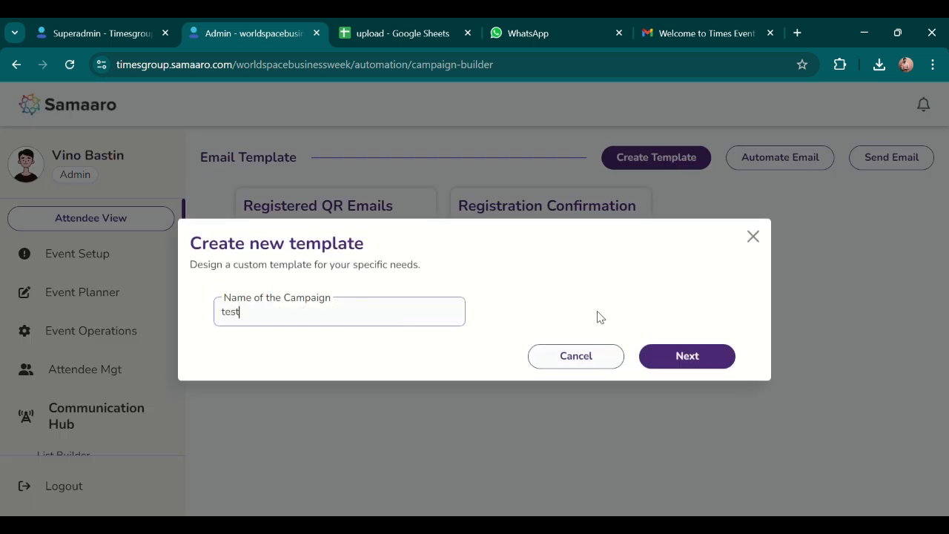
left_click(680, 357)
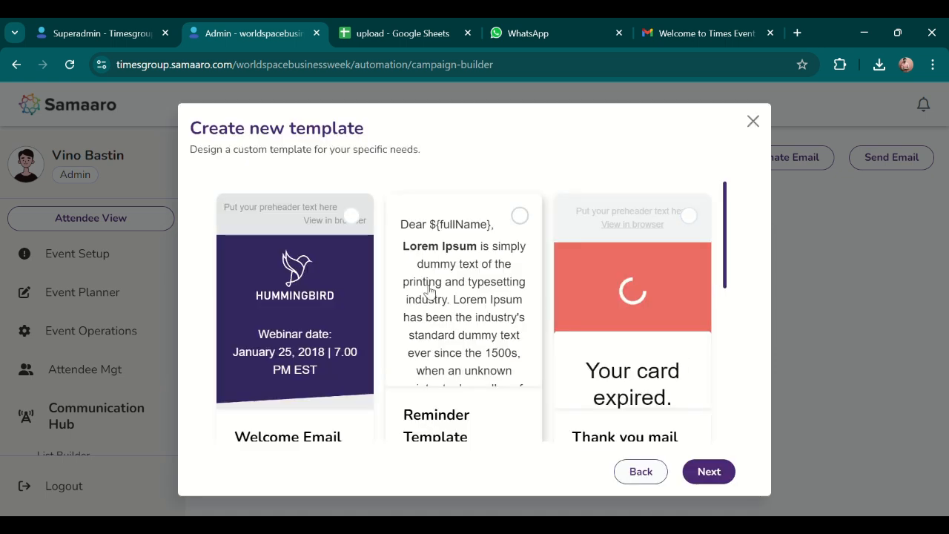
left_click(352, 215)
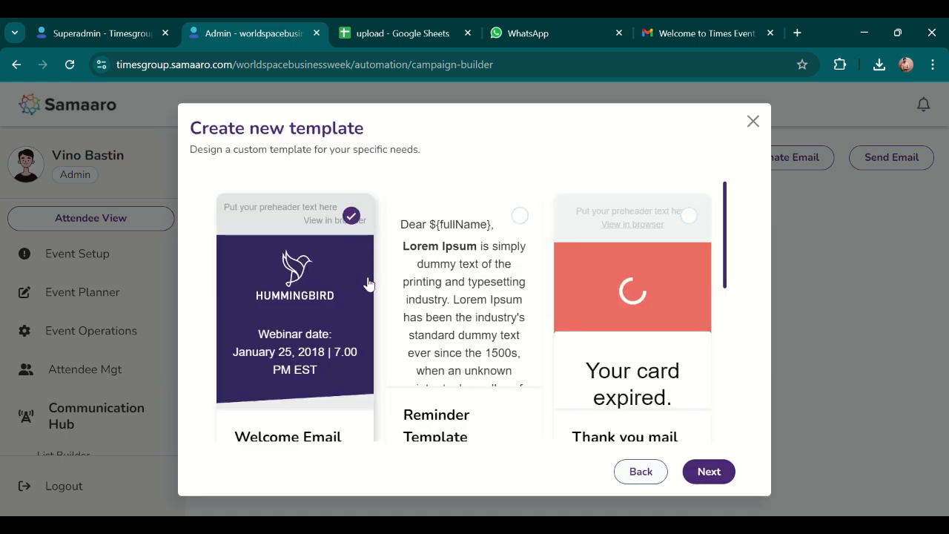
left_click(720, 476)
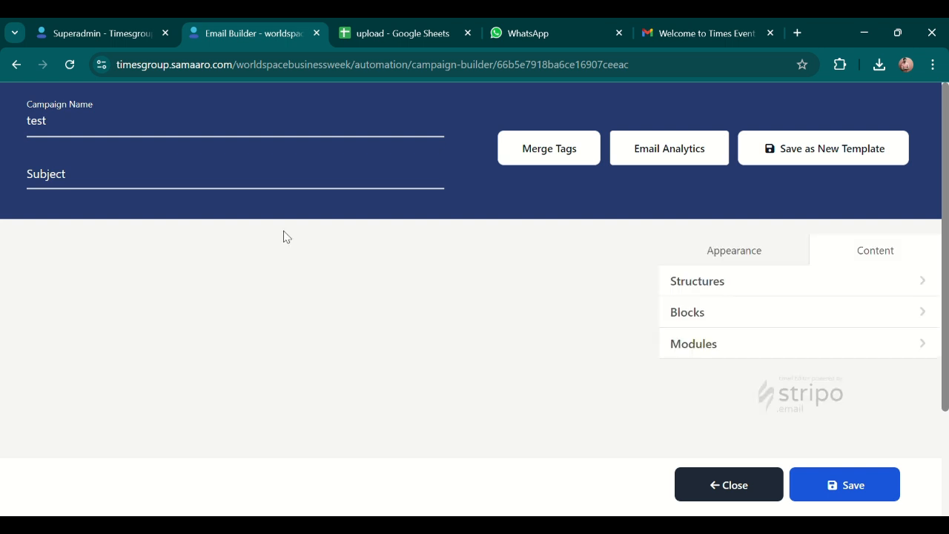
Close the test campaign's email builder, discarding unsaved changes.
scroll(380, 326, "down", 2)
scroll(380, 329, "up", 3)
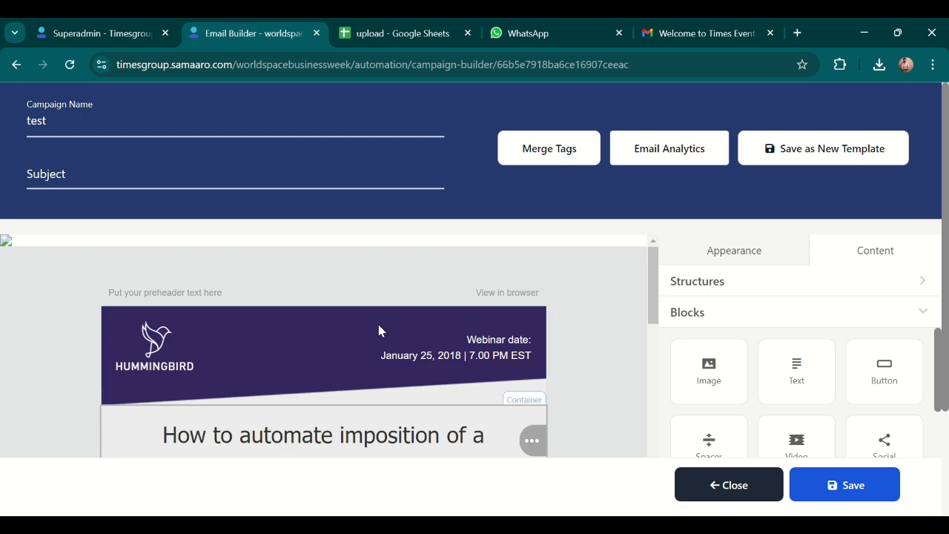
left_click(685, 485)
left_click(504, 383)
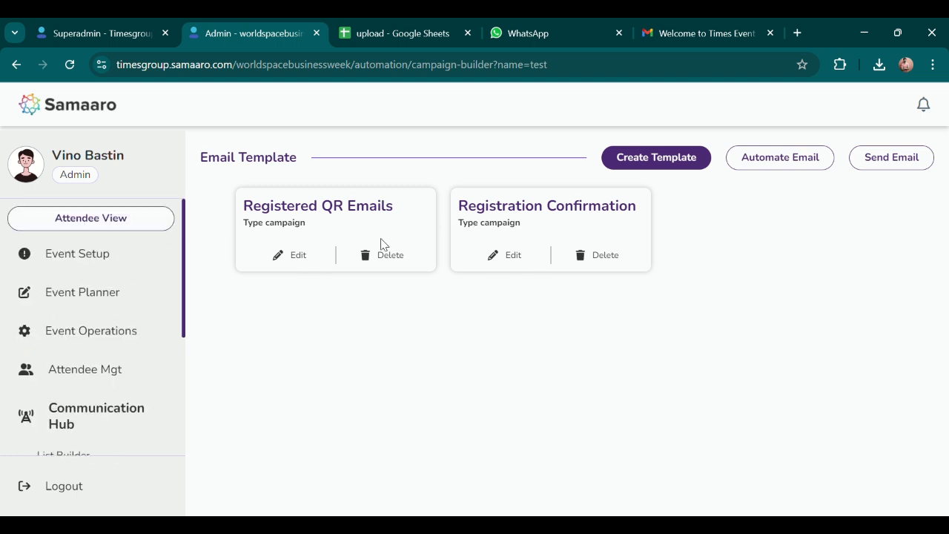
Set Registration Confirmation as the automated email and save the setting.
left_click(771, 156)
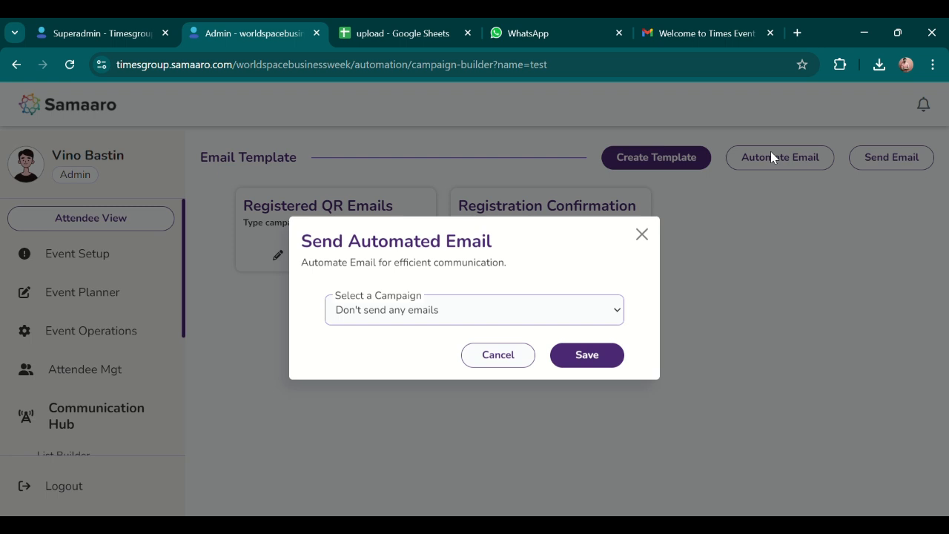
left_click(421, 350)
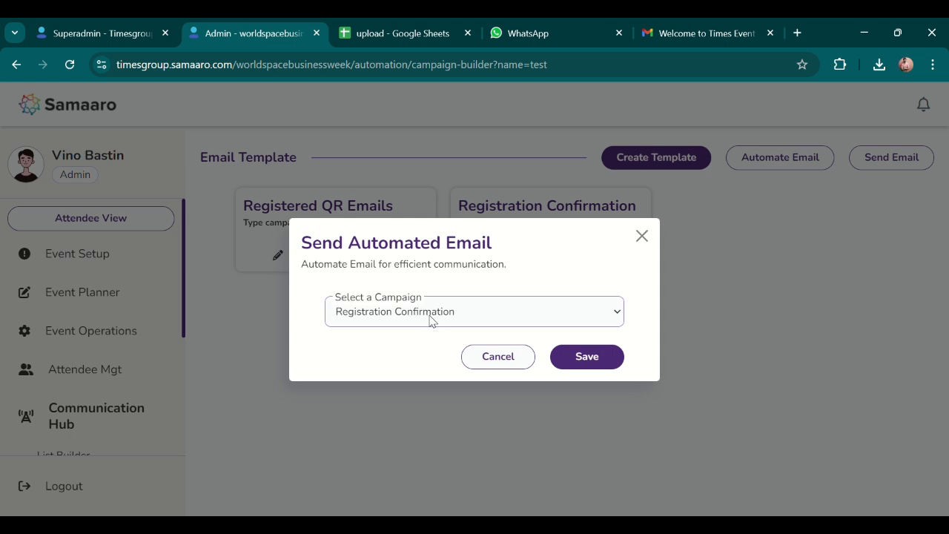
left_click(577, 359)
left_click(641, 235)
Start a Send Email with Registration Confirmation chosen as the campaign.
left_click(892, 162)
left_click(478, 286)
left_click(446, 324)
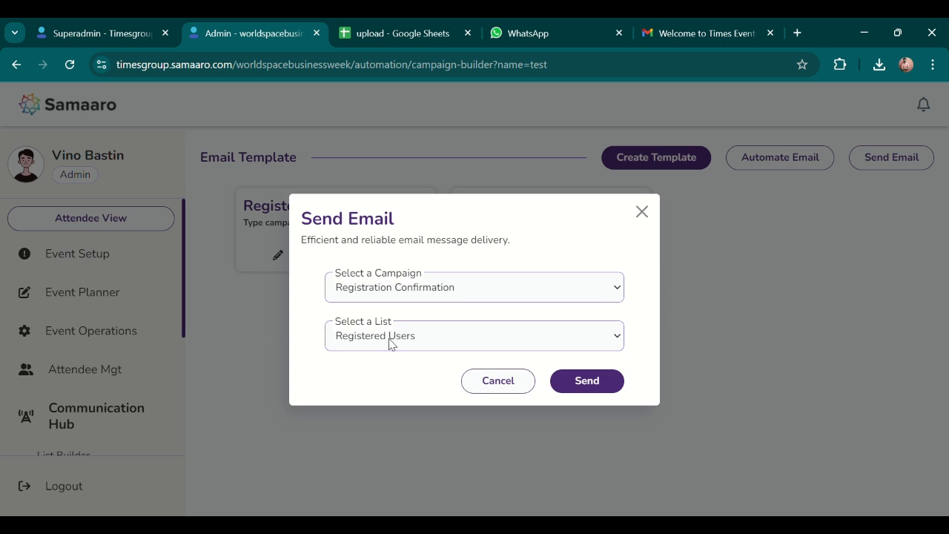
Send Registration Confirmation to Registered Users, close the form, and check Gmail for the message.
left_click(587, 381)
left_click(641, 212)
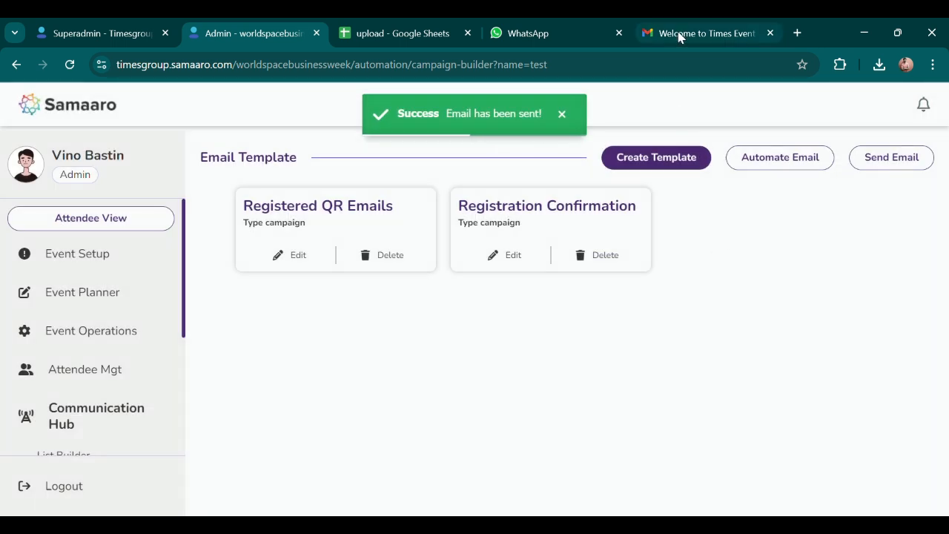
left_click(678, 37)
Read the Timesgroup 'Welcome to Times Event' email, noting its unfilled {{firstName}} greeting, then return to the inbox.
left_click(208, 146)
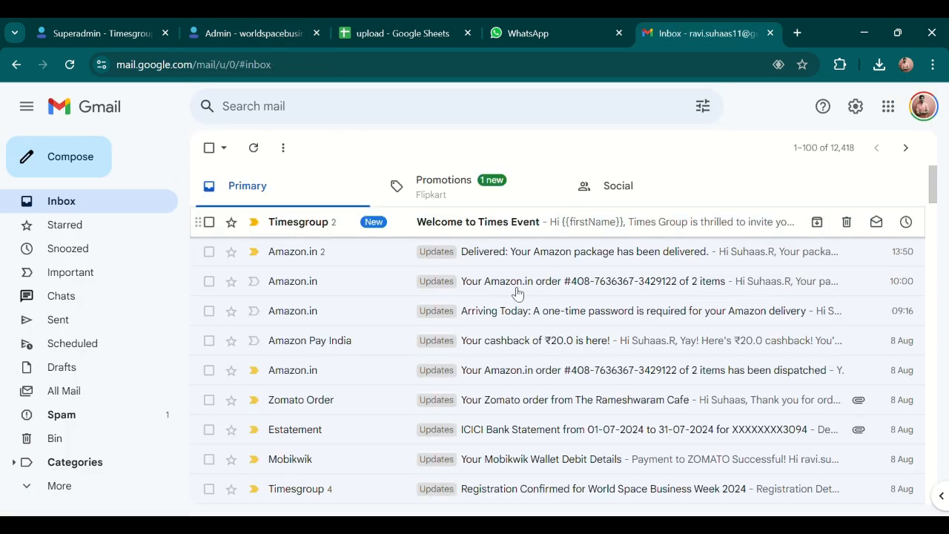
left_click(510, 227)
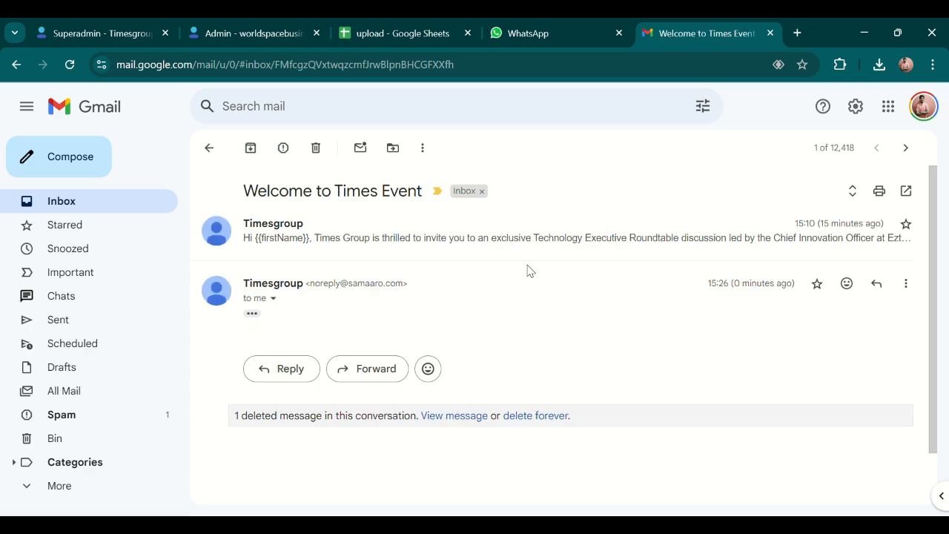
left_click(252, 253)
scroll(564, 319, "down", 2)
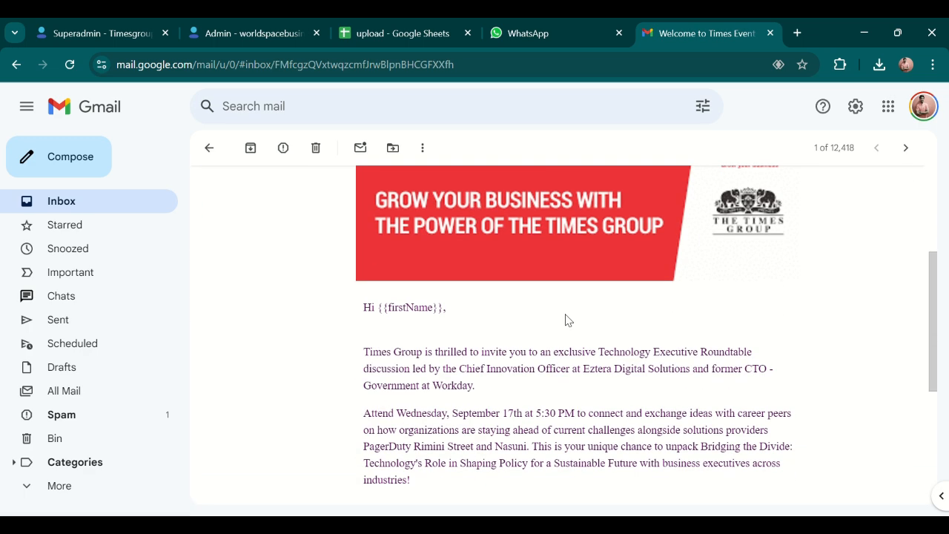
scroll(565, 319, "up", 1)
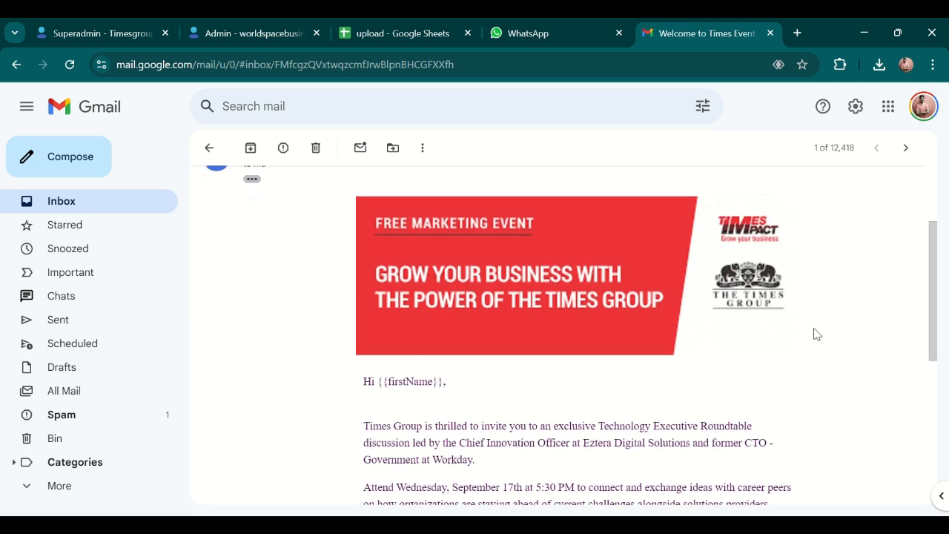
left_click_drag(931, 297, 933, 325)
scroll(542, 423, "down", 1)
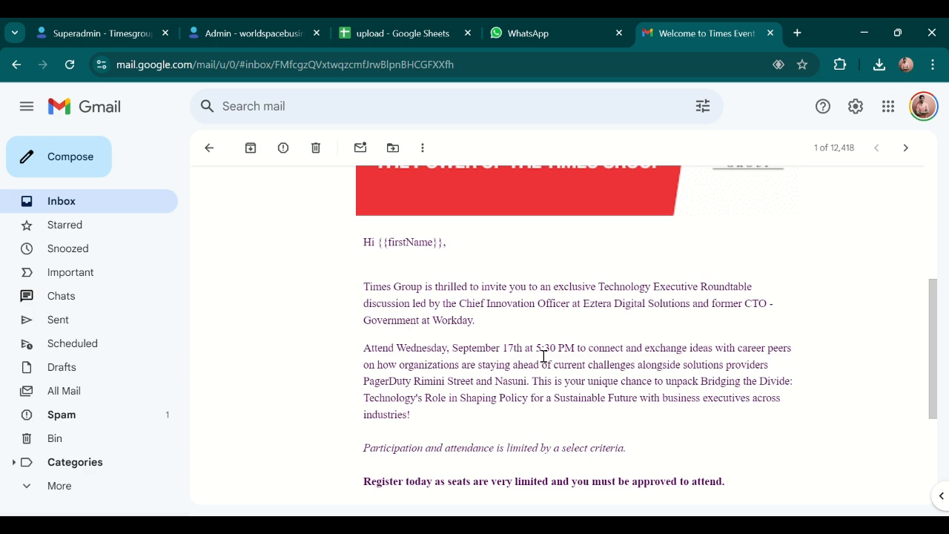
scroll(445, 360, "down", 2)
scroll(322, 296, "up", 4)
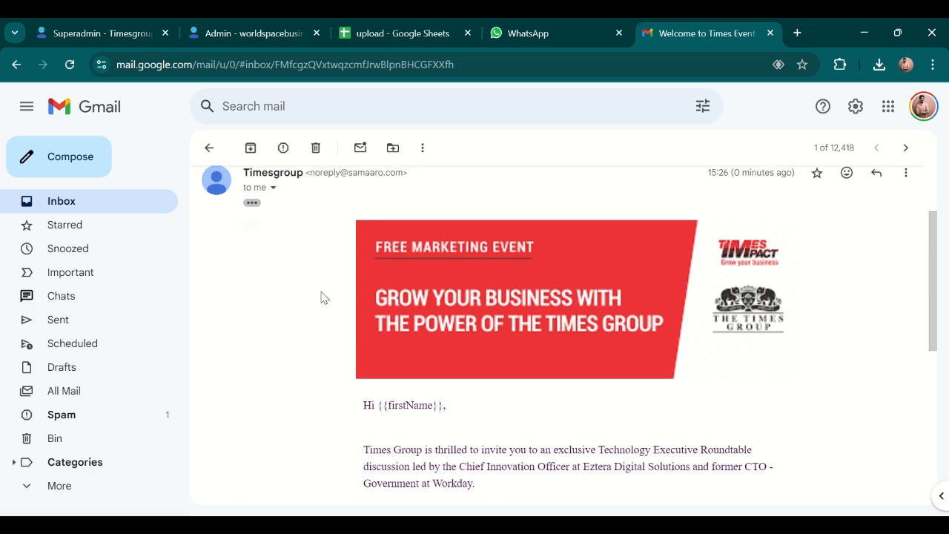
left_click(212, 149)
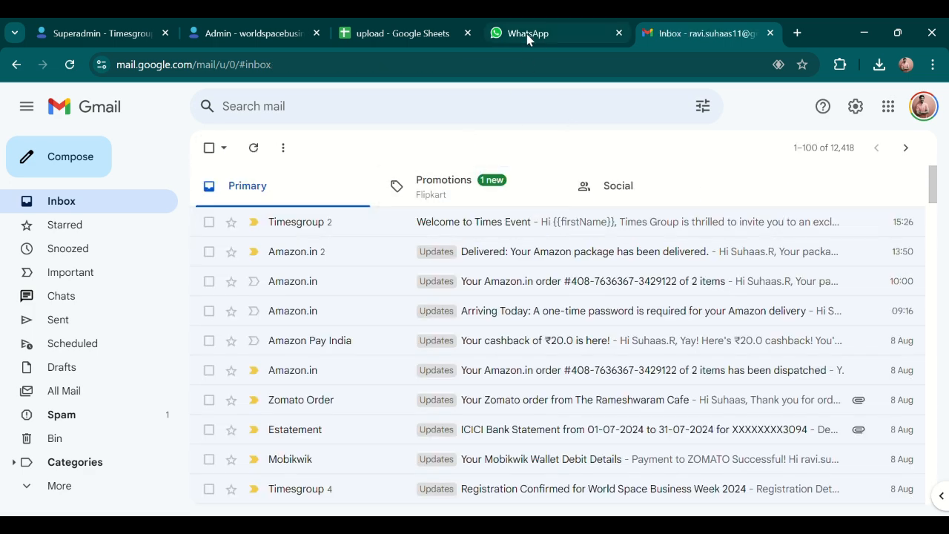
Go to Samaaro's WhatsApp campaigns page and start a new WhatsApp template.
left_click(256, 33)
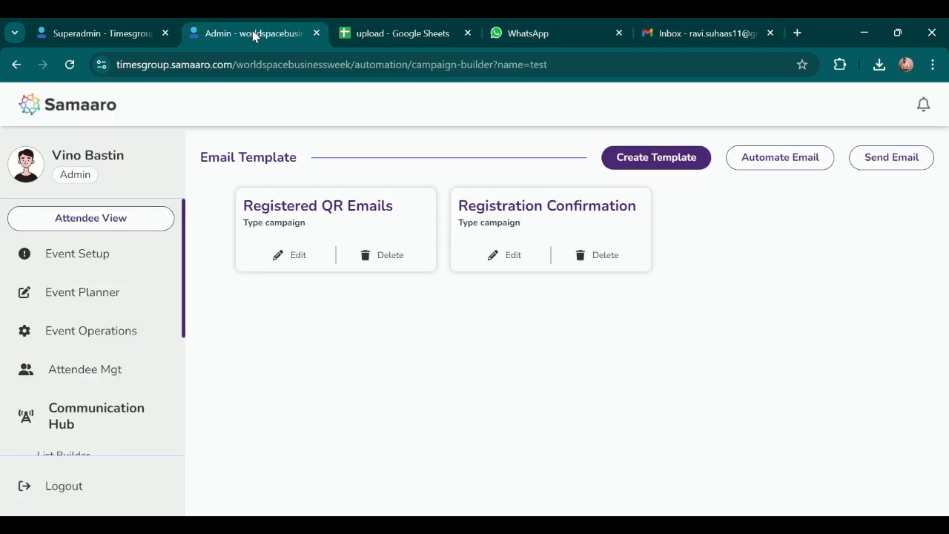
scroll(104, 409, "down", 3)
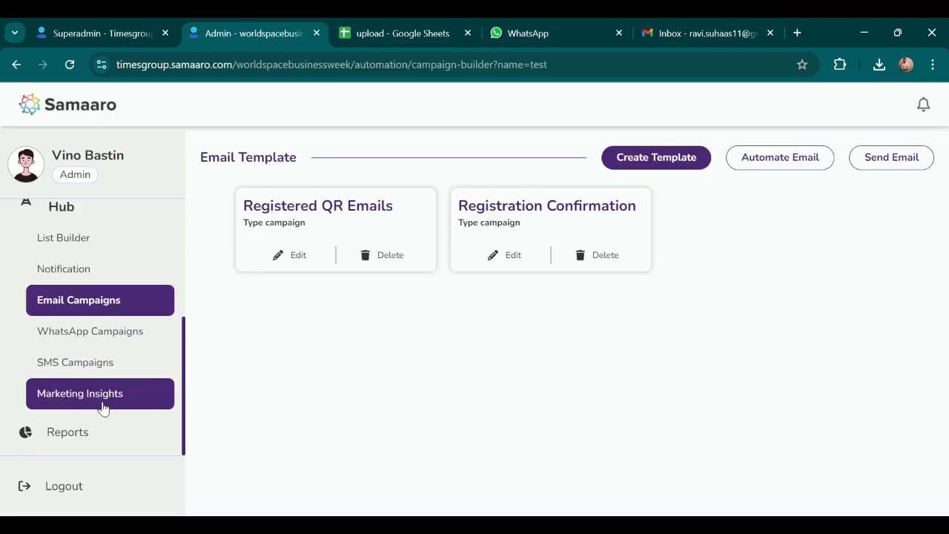
left_click(92, 343)
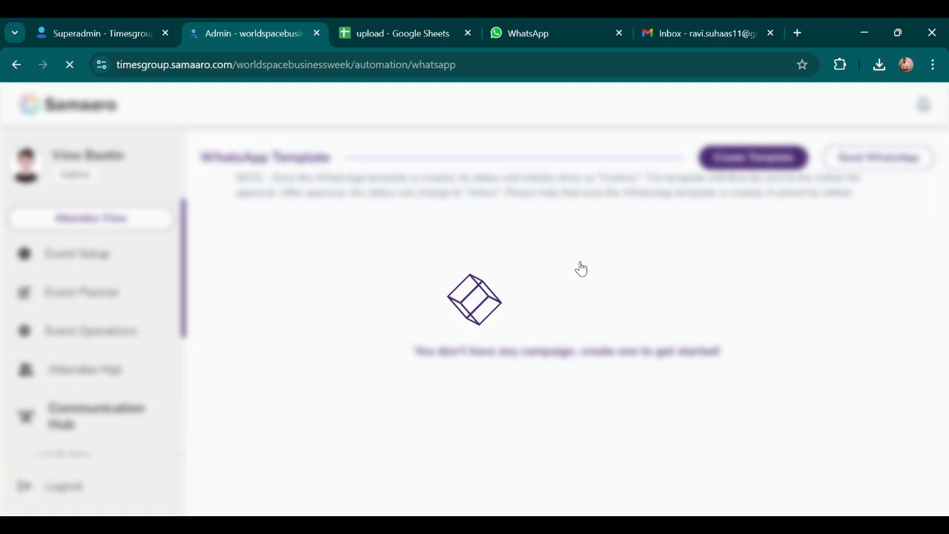
left_click(745, 158)
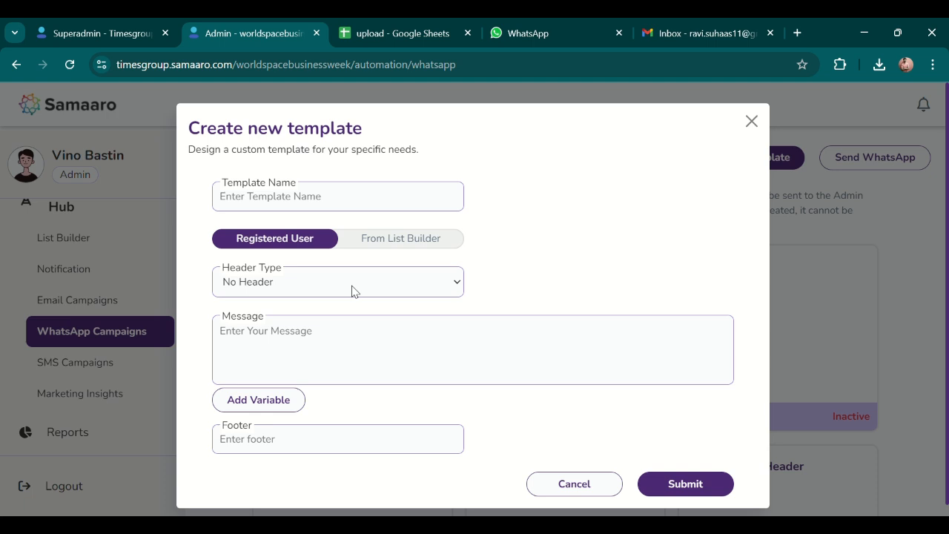
Compose the message 'hi ${profile.firstName}' using the first-name variable, then close the form.
left_click(329, 352)
scroll(329, 351, "down", 1)
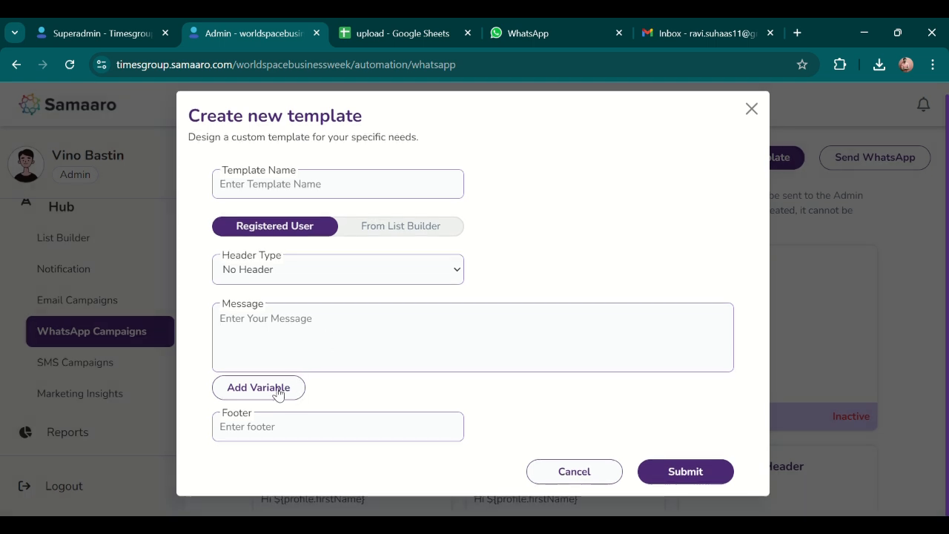
left_click(278, 393)
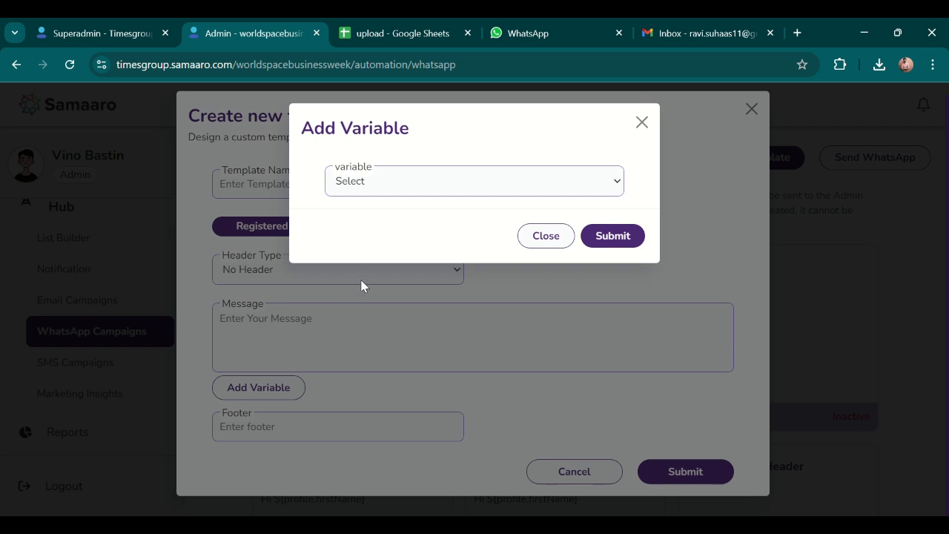
left_click(389, 304)
left_click(584, 237)
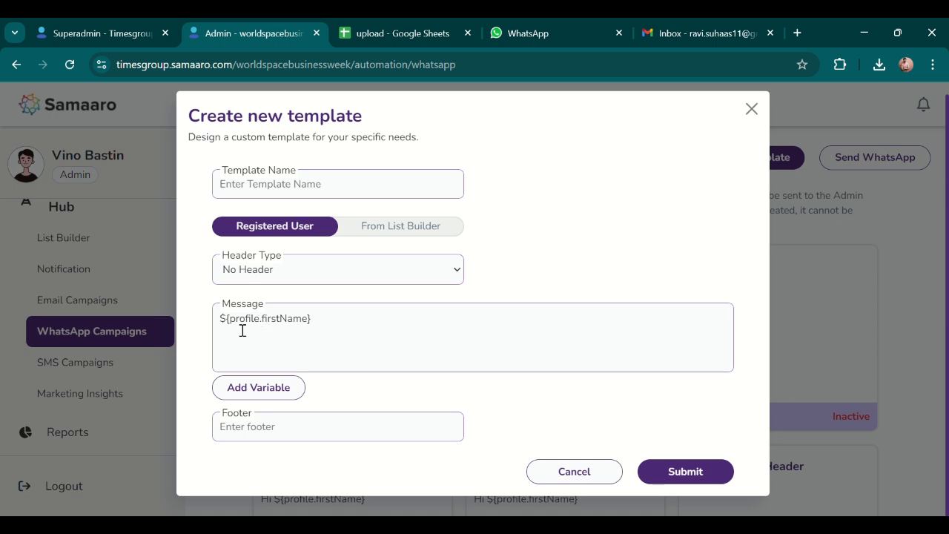
type("hi")
left_click_drag(234, 320, 341, 332)
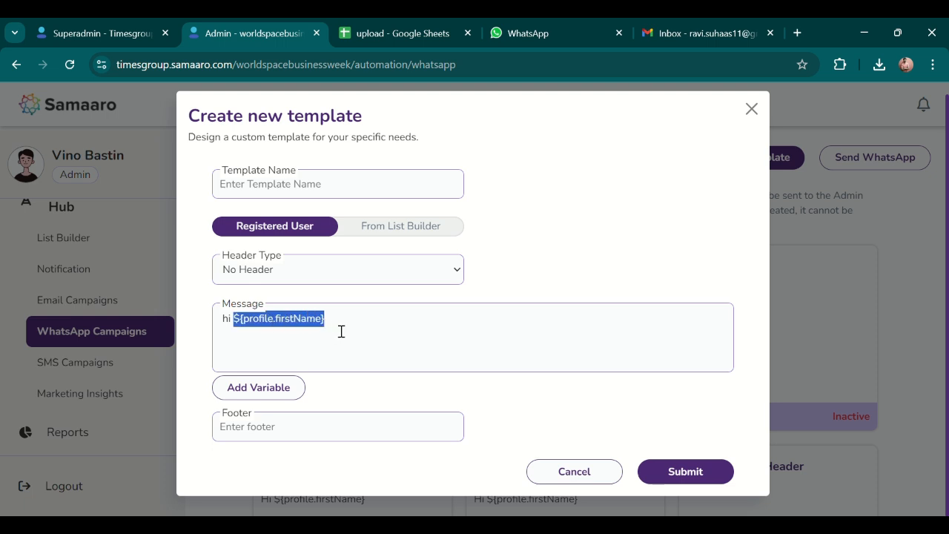
left_click(402, 397)
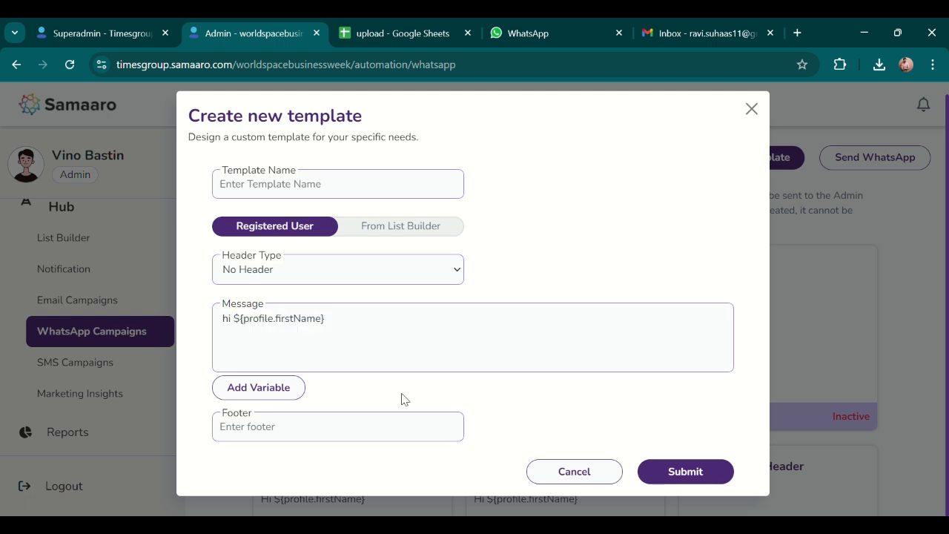
left_click(305, 440)
left_click(584, 474)
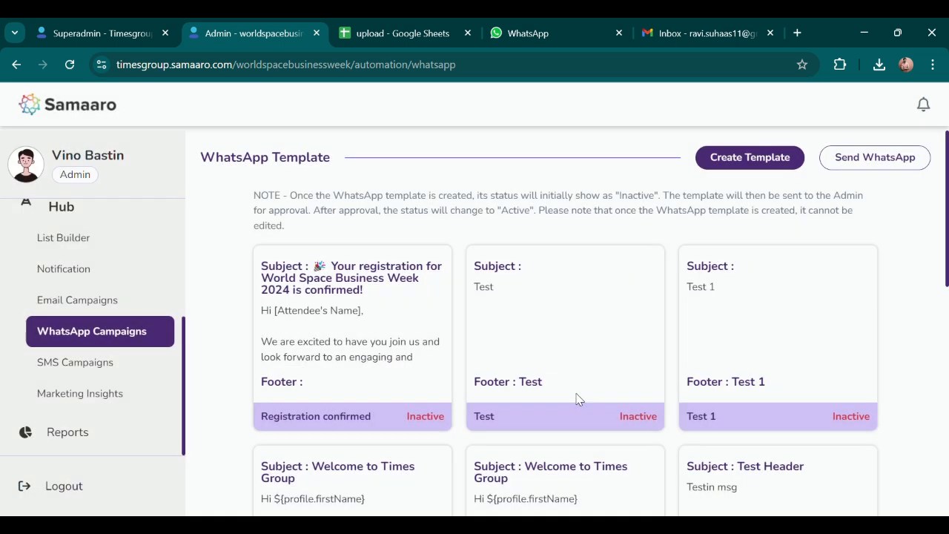
Send the Timesgroup WhatsApp template to a single user's phone number and confirm success.
scroll(584, 395, "down", 5)
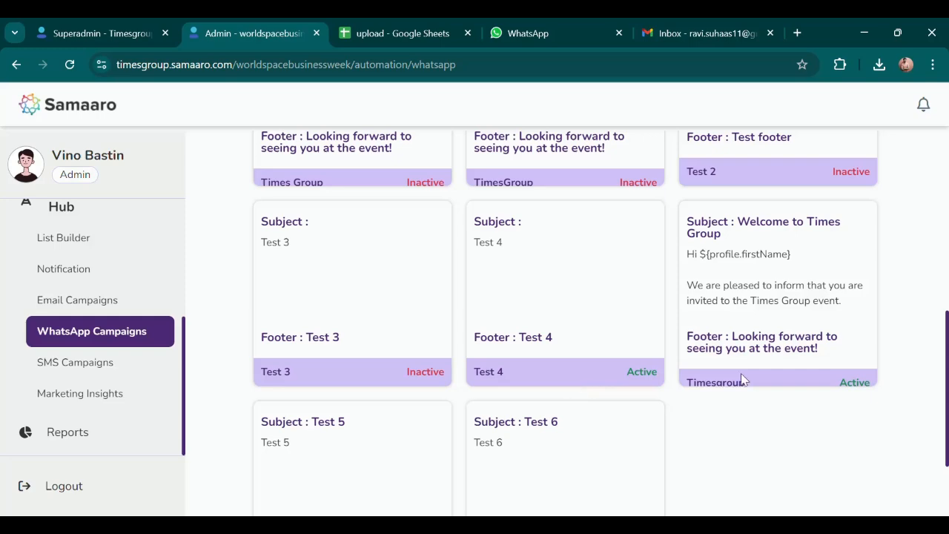
scroll(744, 382, "up", 5)
left_click(874, 159)
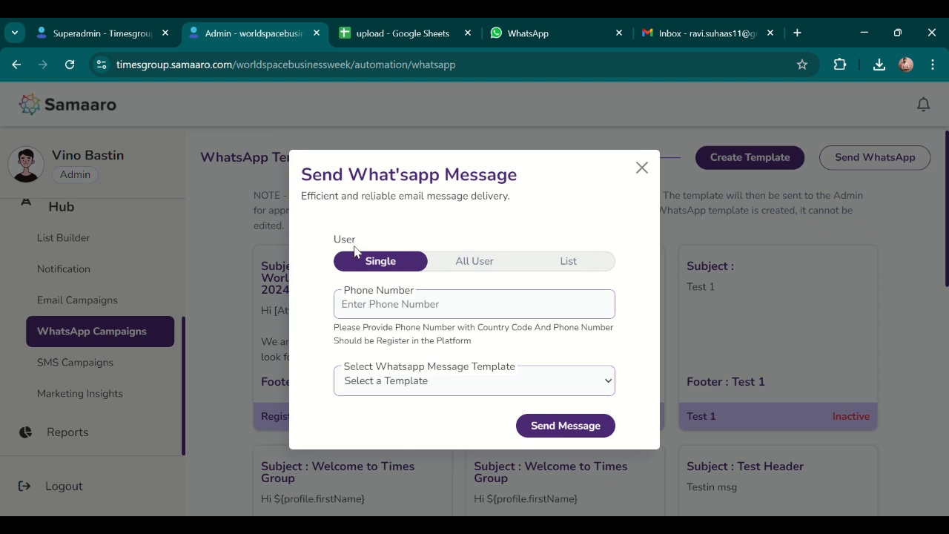
left_click(478, 265)
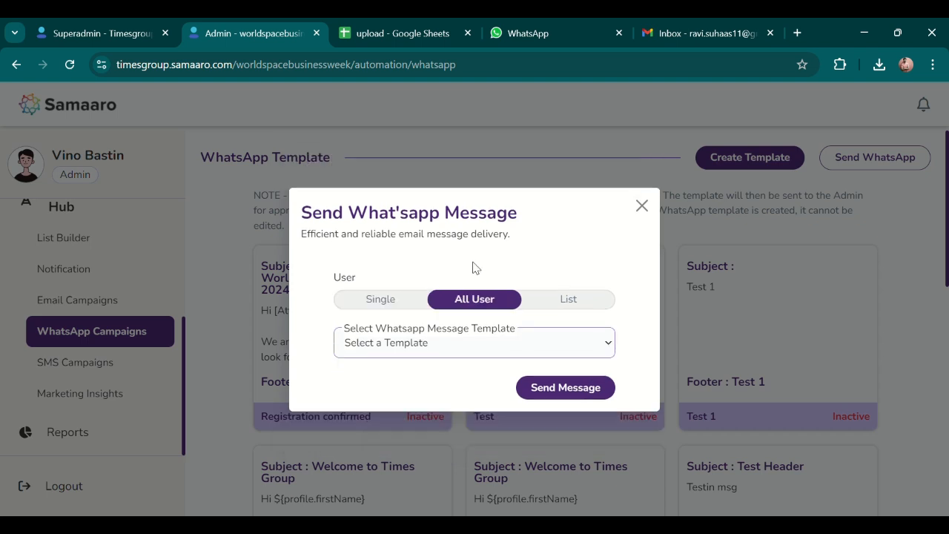
left_click(576, 307)
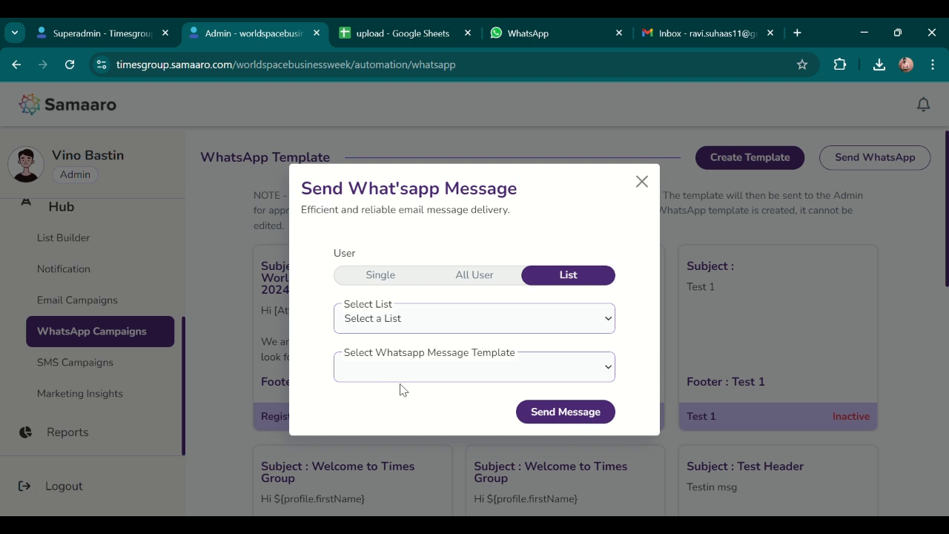
left_click(382, 275)
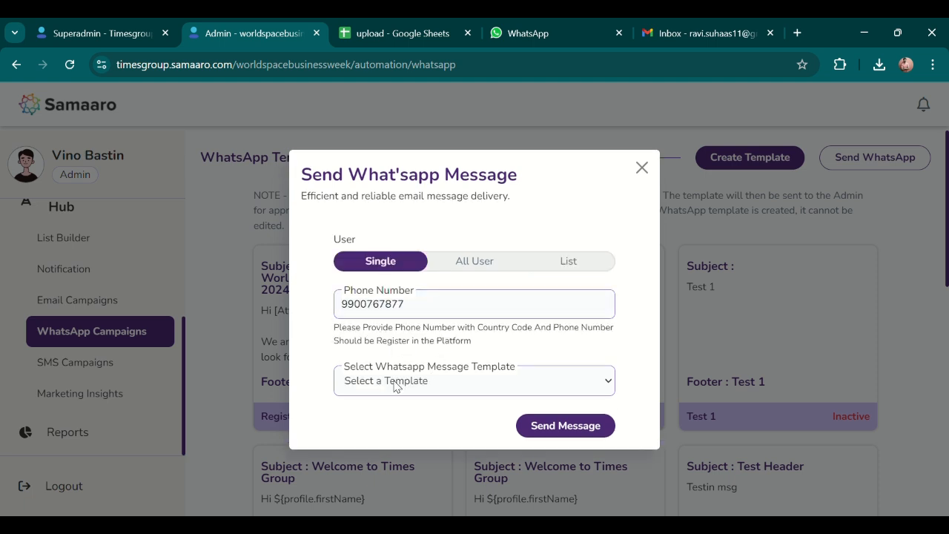
left_click(385, 419)
left_click(558, 427)
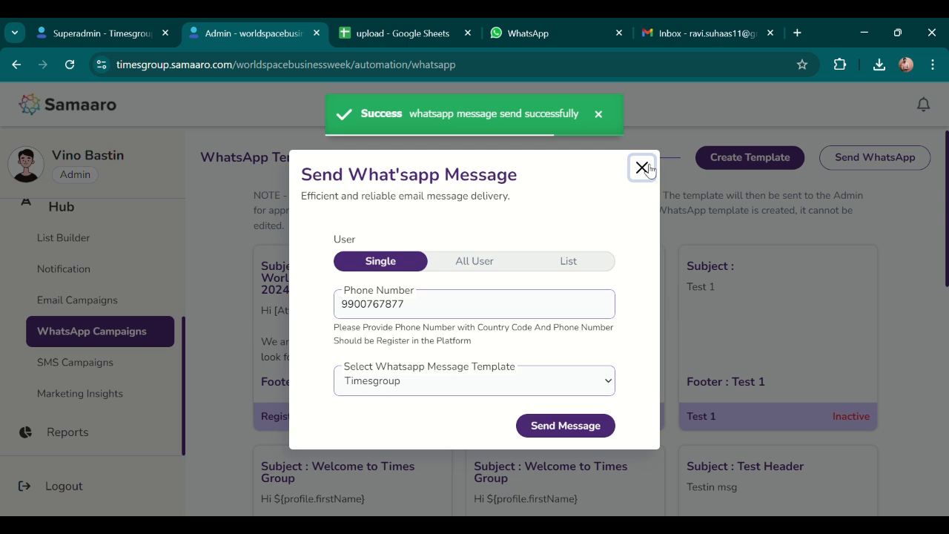
left_click(643, 169)
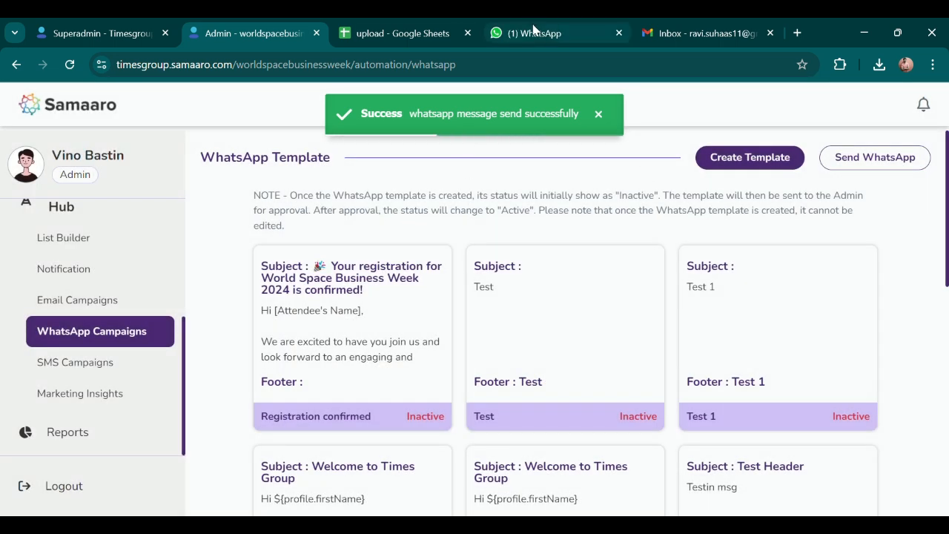
left_click(533, 29)
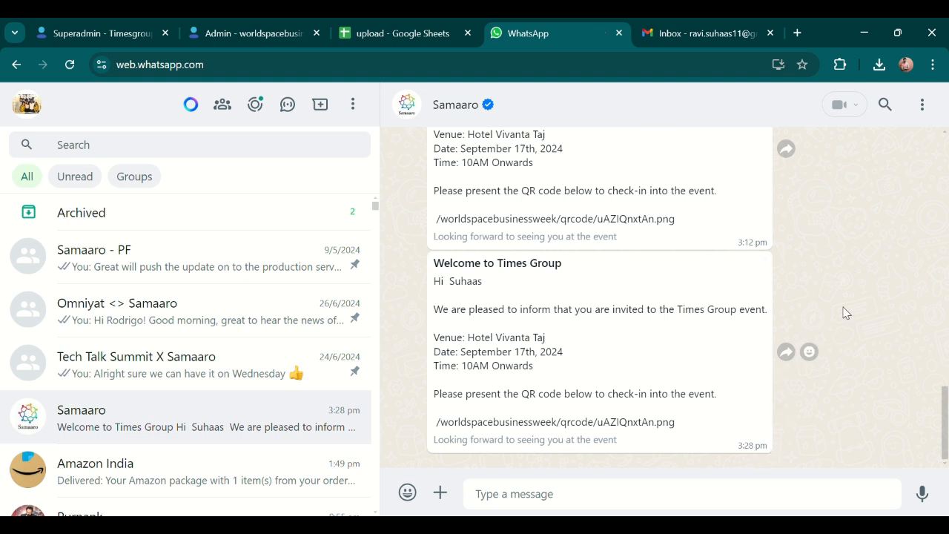
Close the Samaaro chat showing the Times Group welcome and return to the Samaaro admin.
key("Escape")
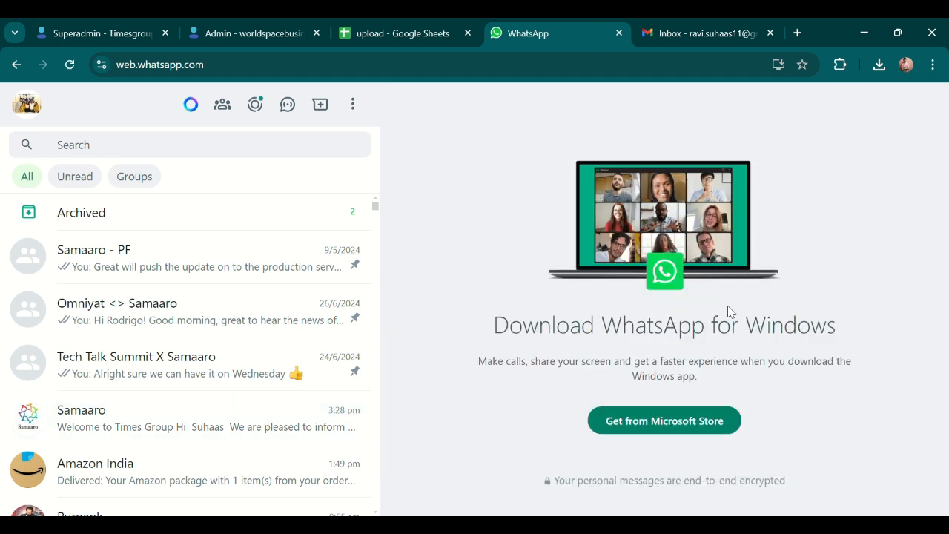
left_click(277, 33)
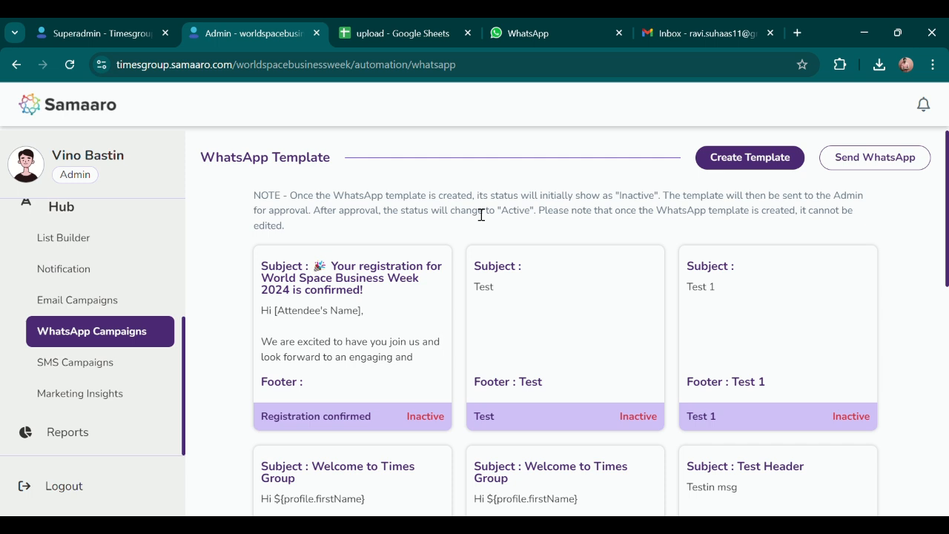
Open Attendee Mgt > Reception and start adding a new dashboard.
scroll(110, 333, "up", 3)
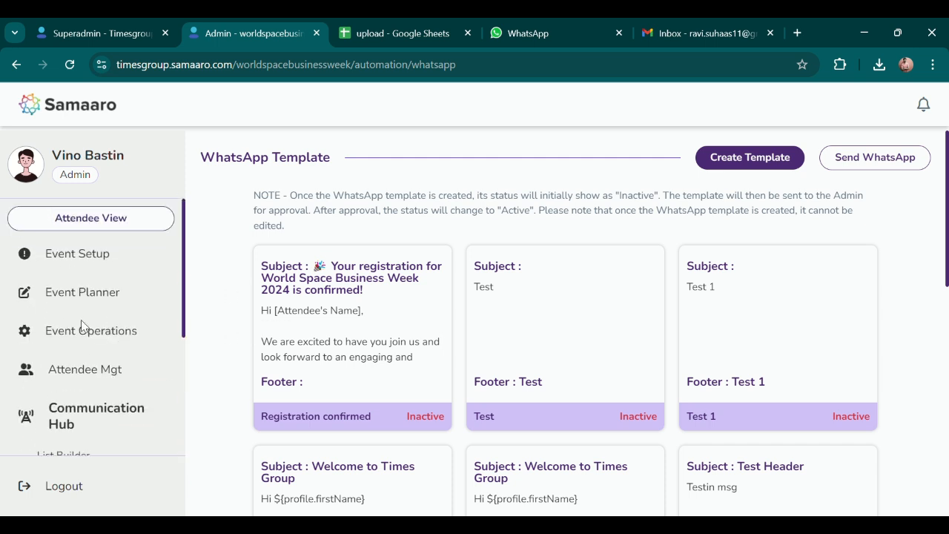
left_click(88, 369)
left_click(130, 358)
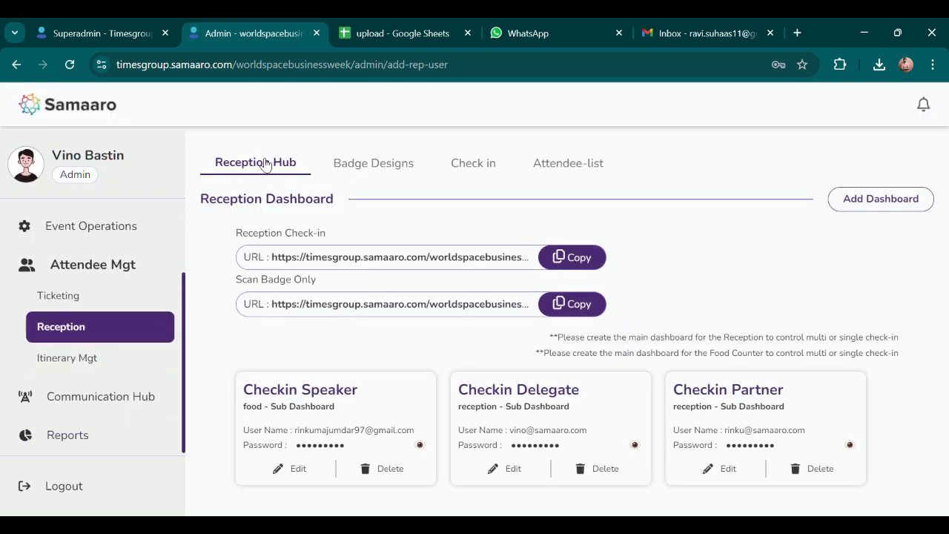
scroll(137, 273, "up", 2)
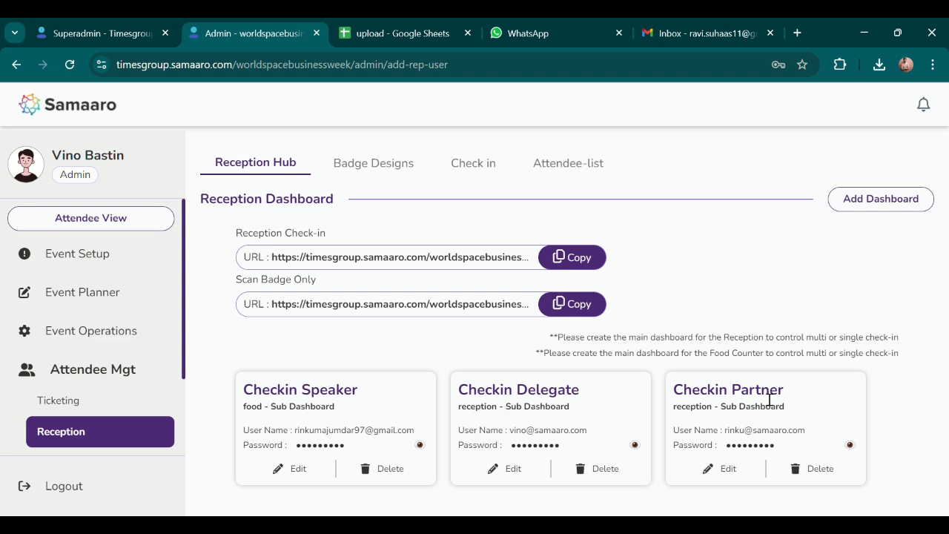
left_click(878, 200)
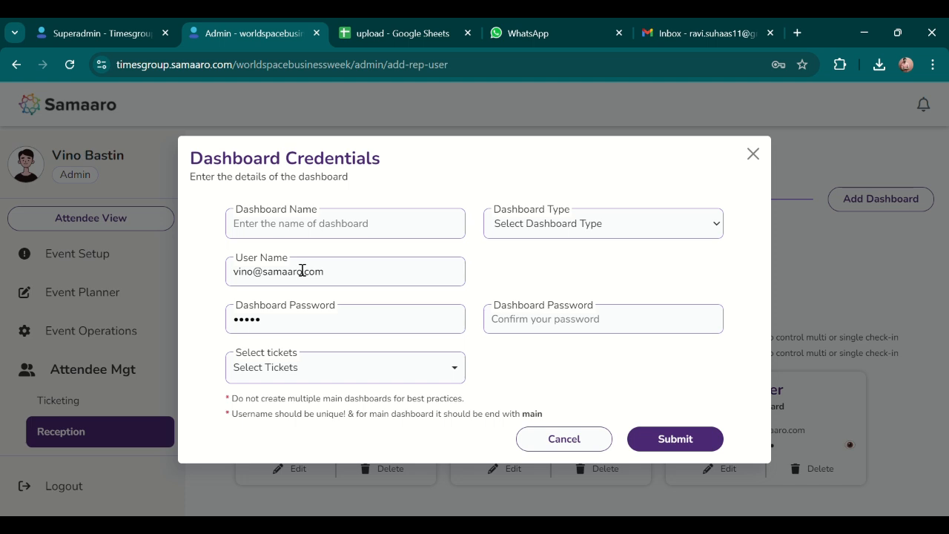
Cancel the Dashboard Credentials form and reveal the Checkin Partner dashboard's password.
left_click(351, 371)
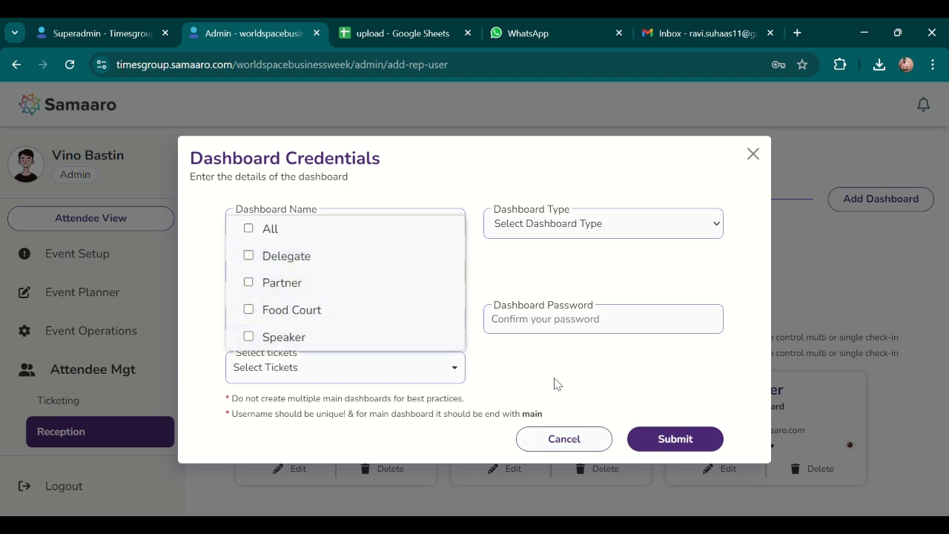
left_click(556, 383)
left_click(593, 439)
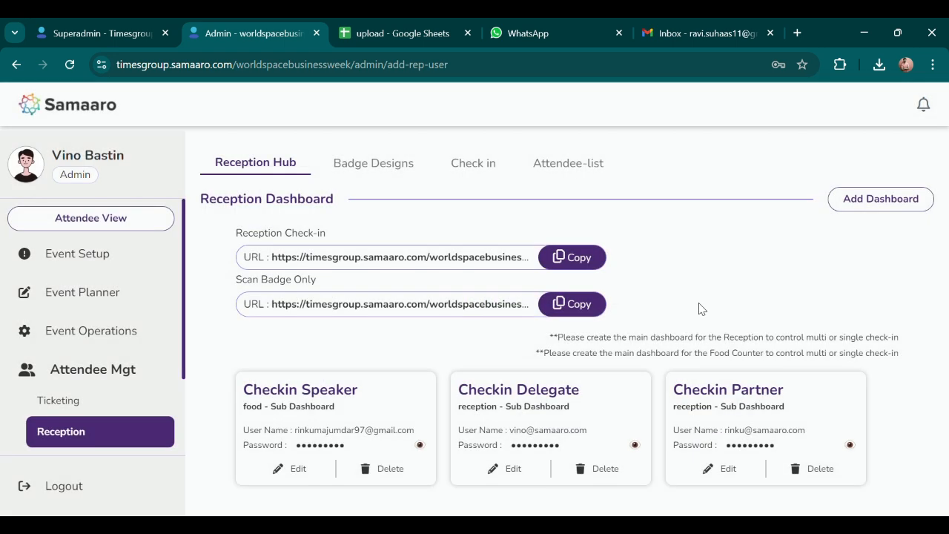
left_click(849, 444)
left_click(570, 166)
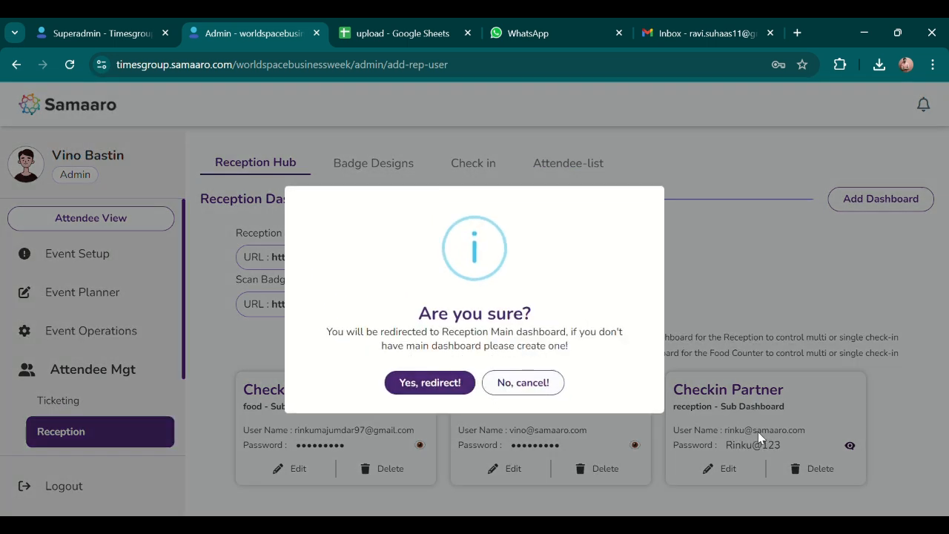
Confirm 'Yes, redirect!' to the Reception Main dashboard and show its Users list.
left_click(429, 382)
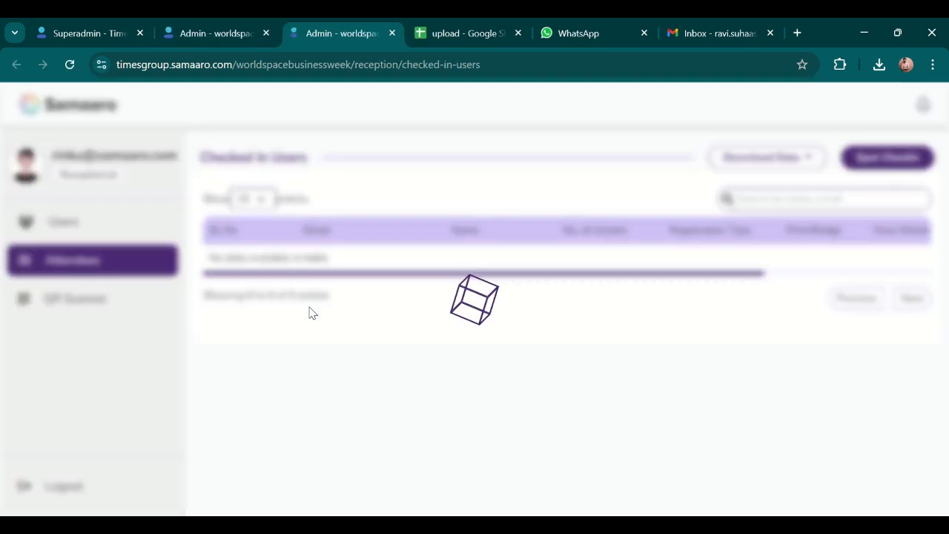
left_click(89, 228)
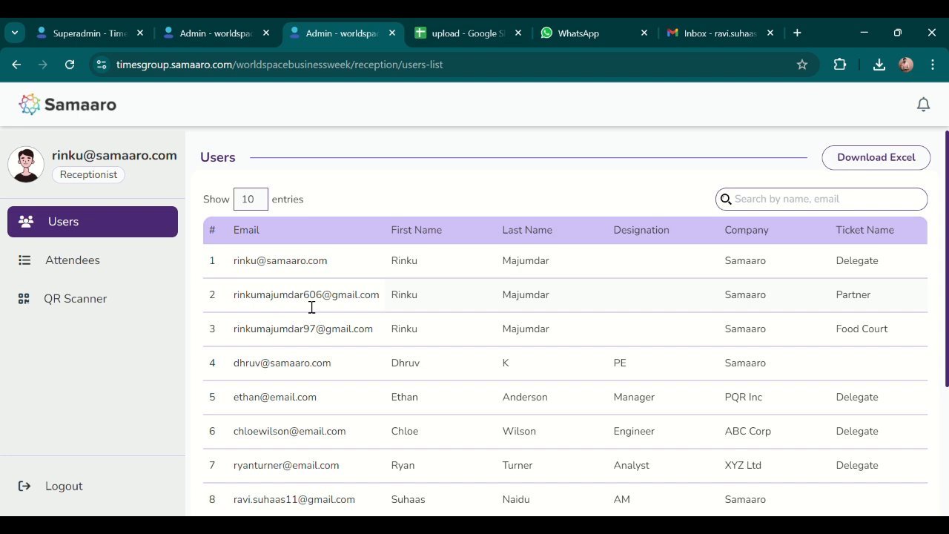
Scroll the users table sideways, search for 'ravi', then clear the search.
scroll(312, 312, "down", 3)
scroll(307, 316, "up", 3)
scroll(307, 316, "right", 5)
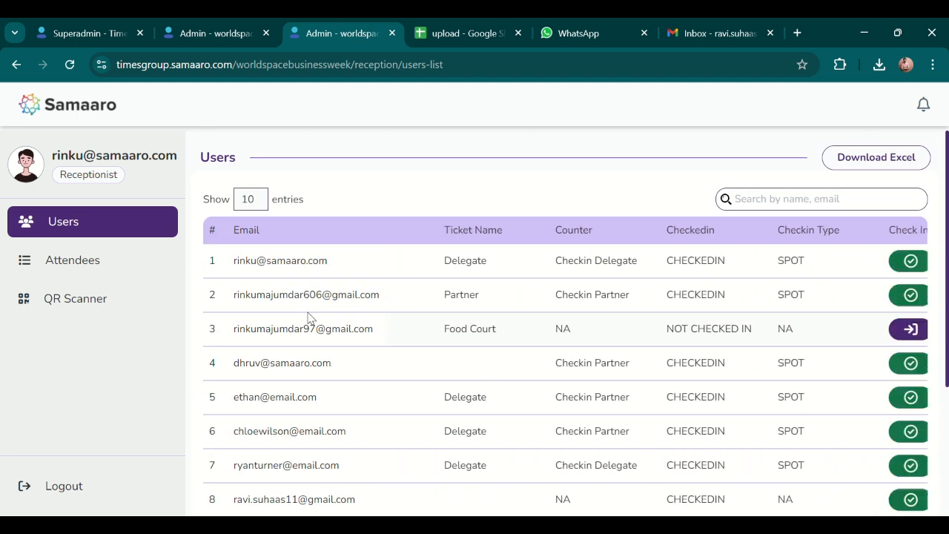
scroll(308, 316, "right", 2)
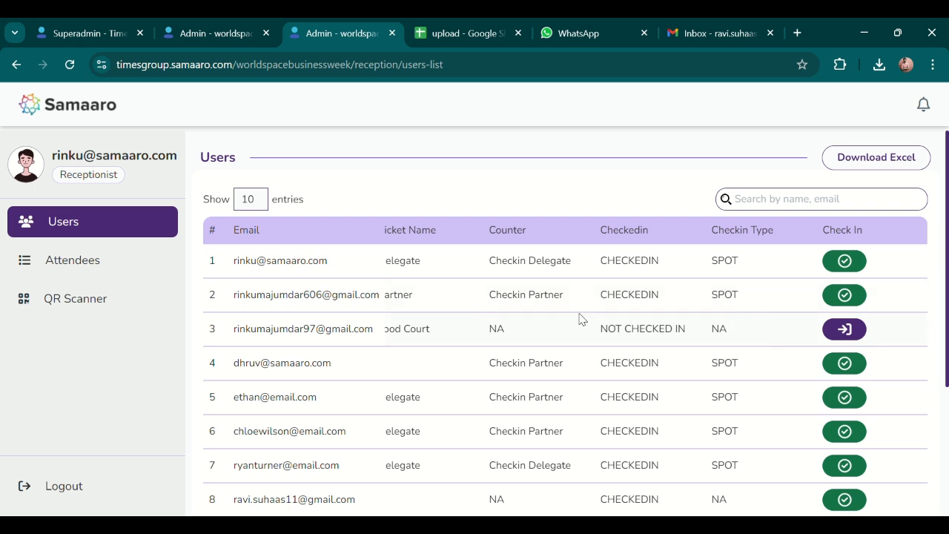
left_click(761, 206)
type("ravi")
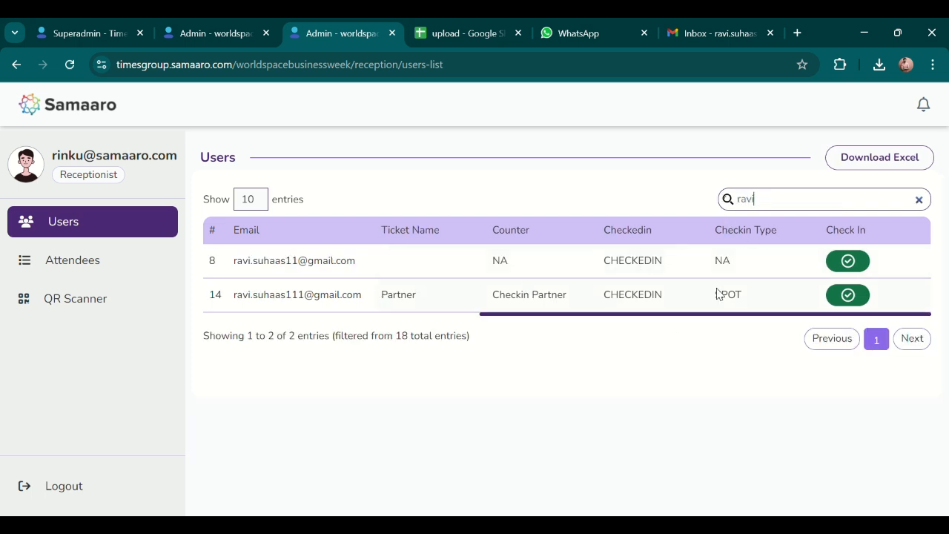
double_click(788, 210)
key("BackSpace")
Check in row 3's Food Court holder (refused) and row 2's user (already checked in).
left_click(858, 329)
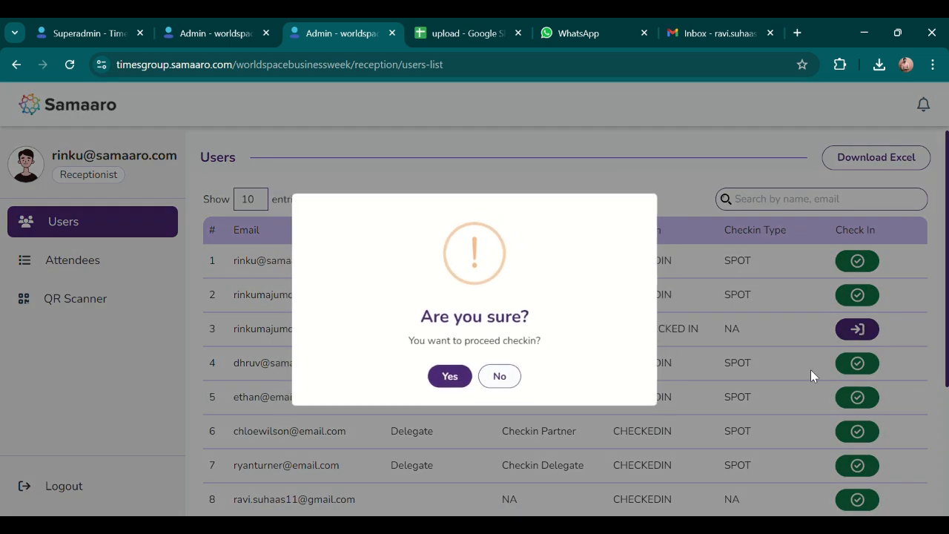
left_click(454, 378)
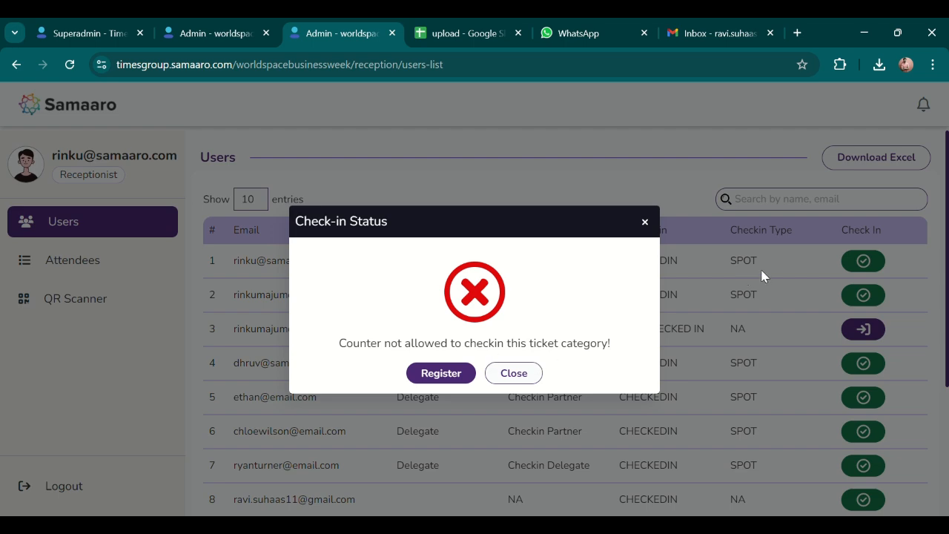
left_click(528, 374)
left_click(864, 296)
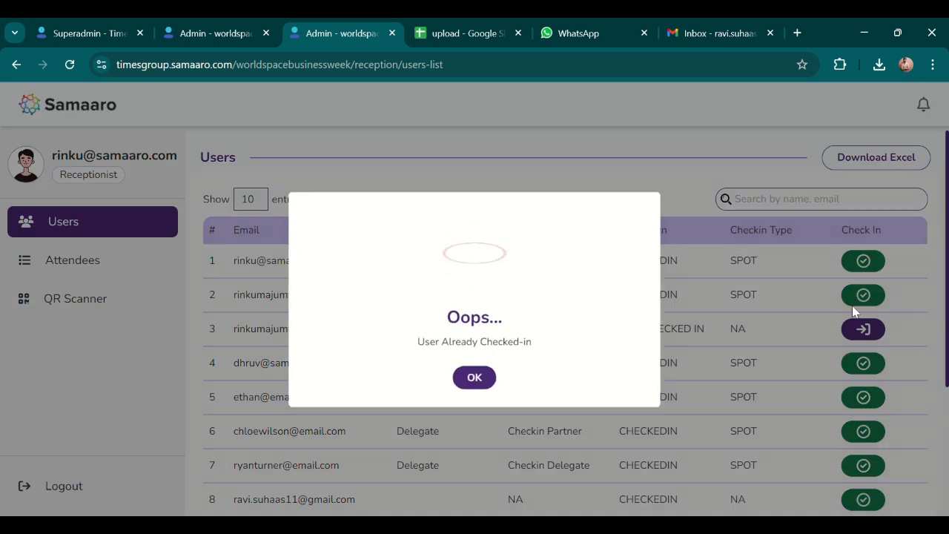
left_click(478, 379)
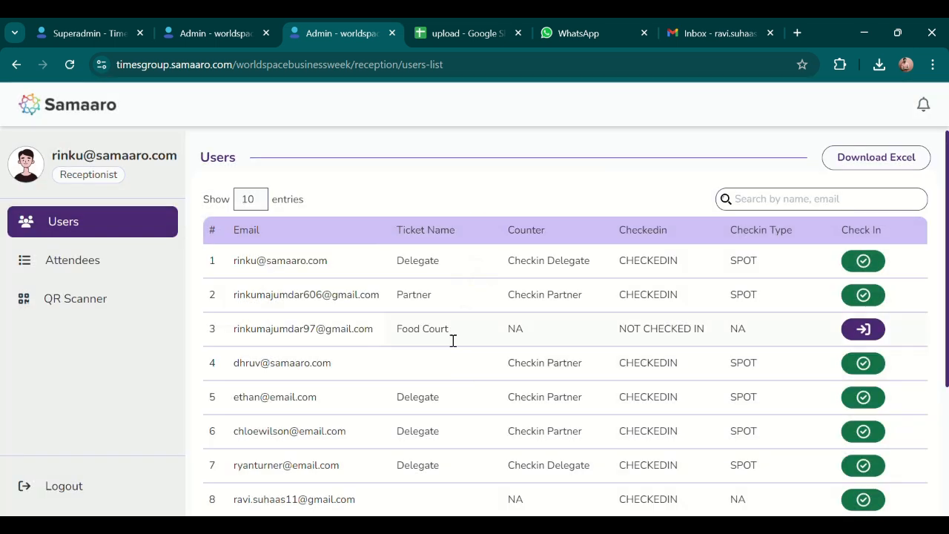
left_click(113, 263)
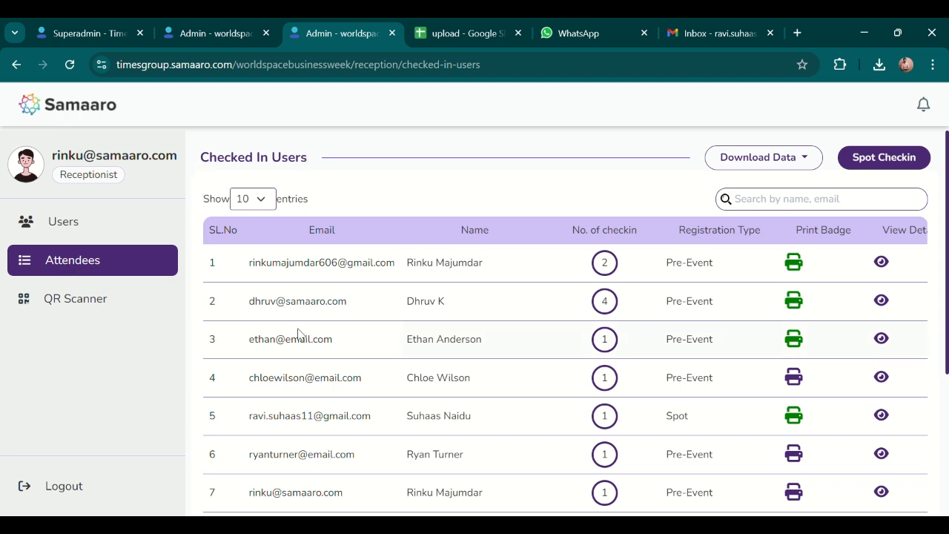
scroll(306, 341, "down", 3)
scroll(341, 330, "up", 3)
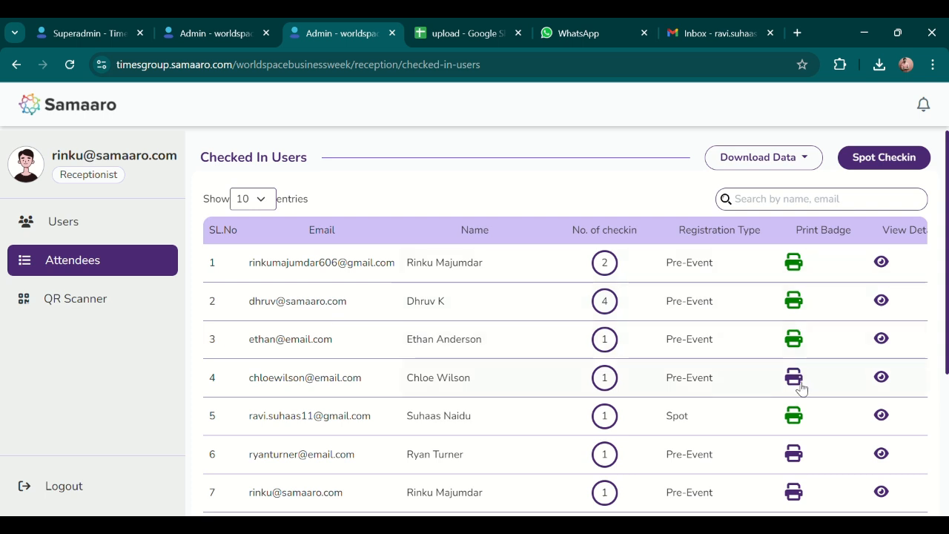
left_click(193, 28)
Uncheck 'Print only the user fields' on the Partner ticket badge design so it prints its background.
left_click(372, 166)
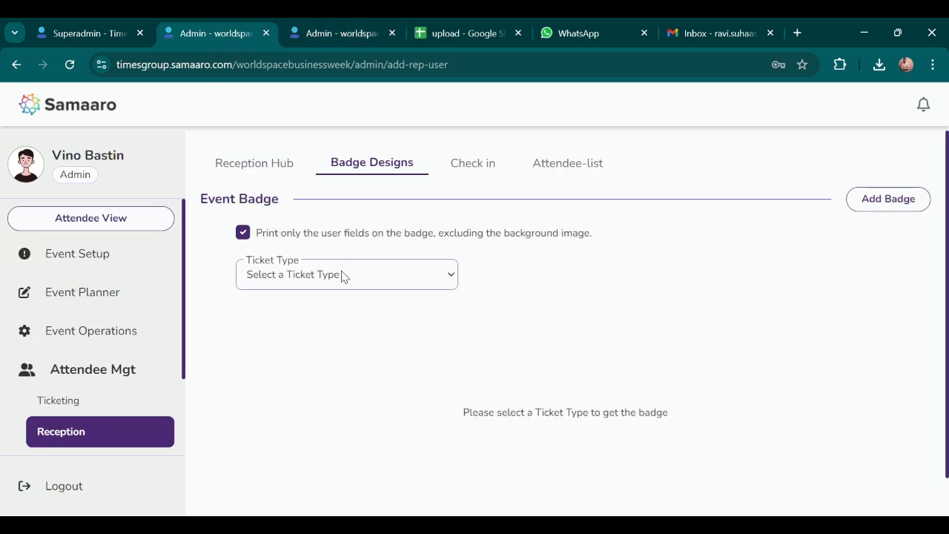
left_click(289, 315)
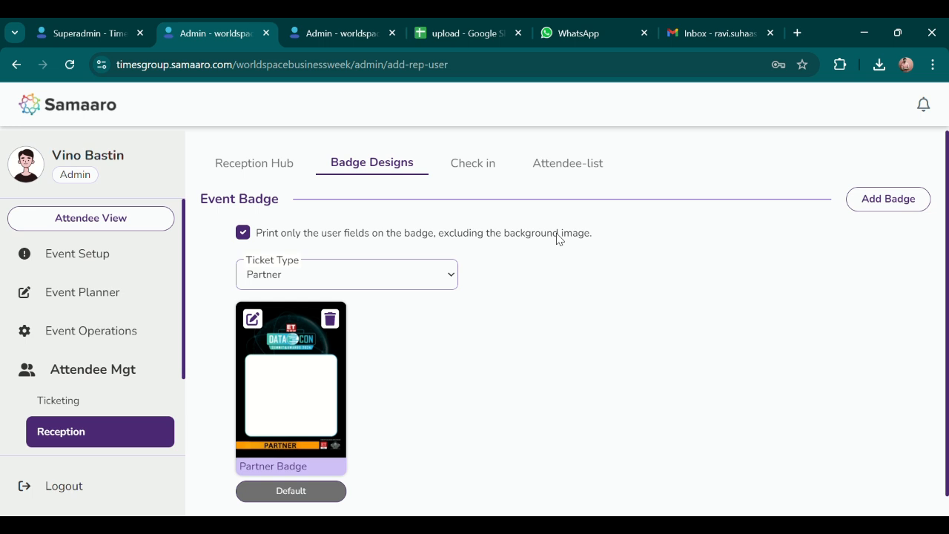
left_click(245, 234)
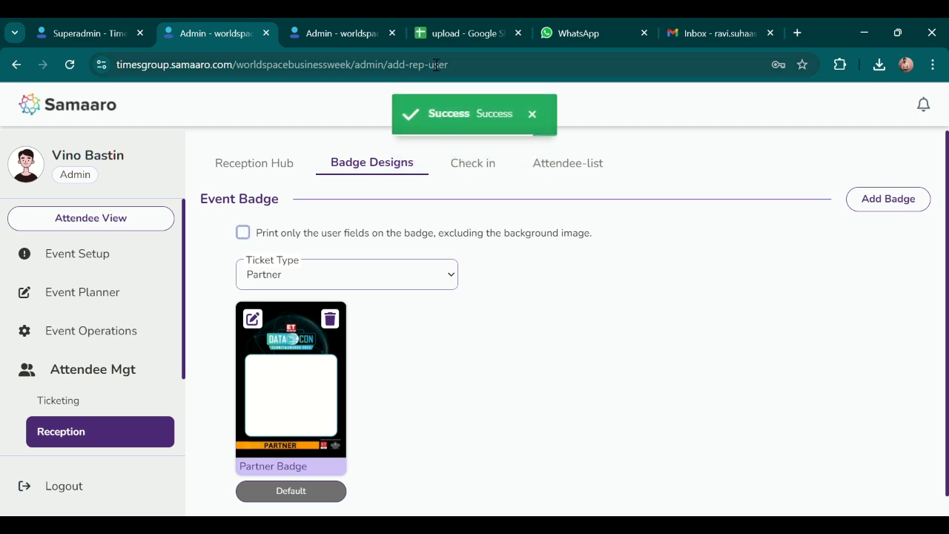
left_click(373, 33)
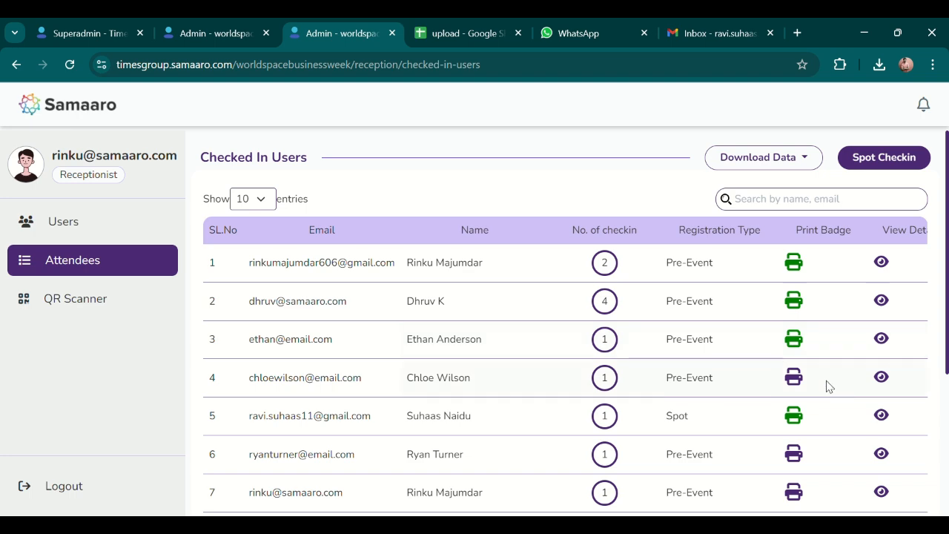
Print the fourth and fifth attendees' badges and close the PDF preview.
left_click(800, 381)
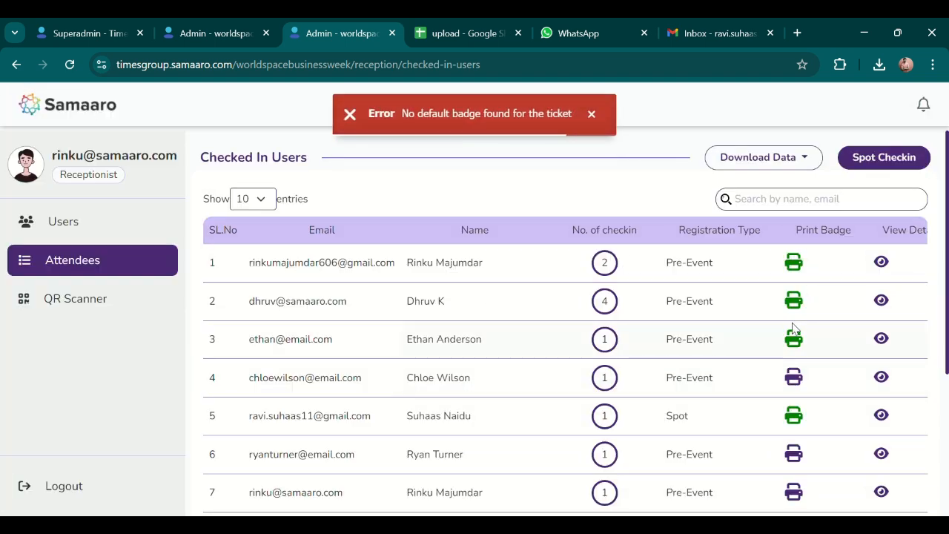
scroll(756, 394, "down", 1)
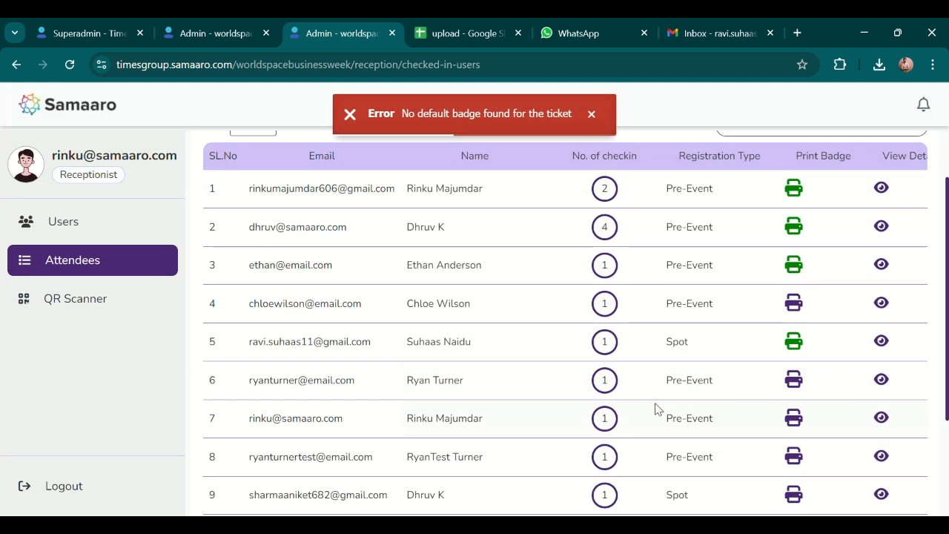
scroll(454, 374, "down", 1)
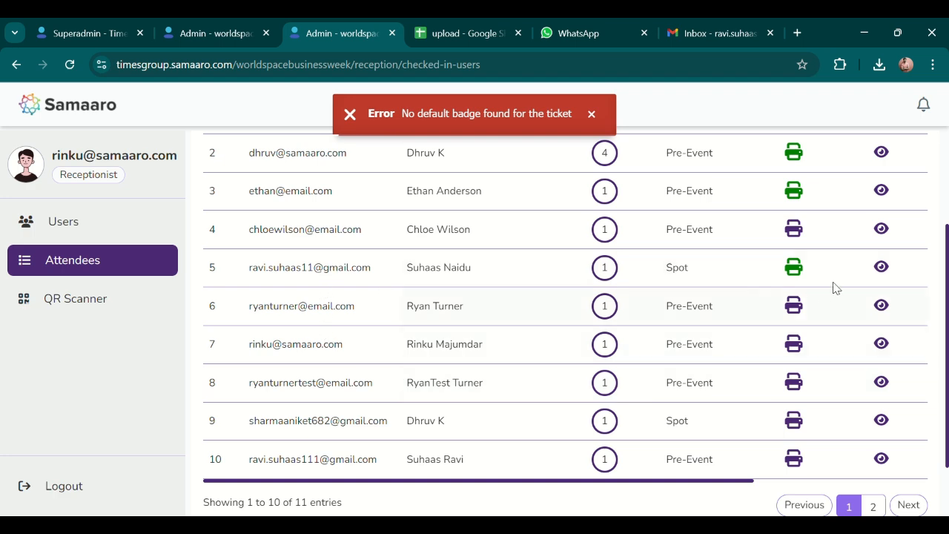
left_click(793, 267)
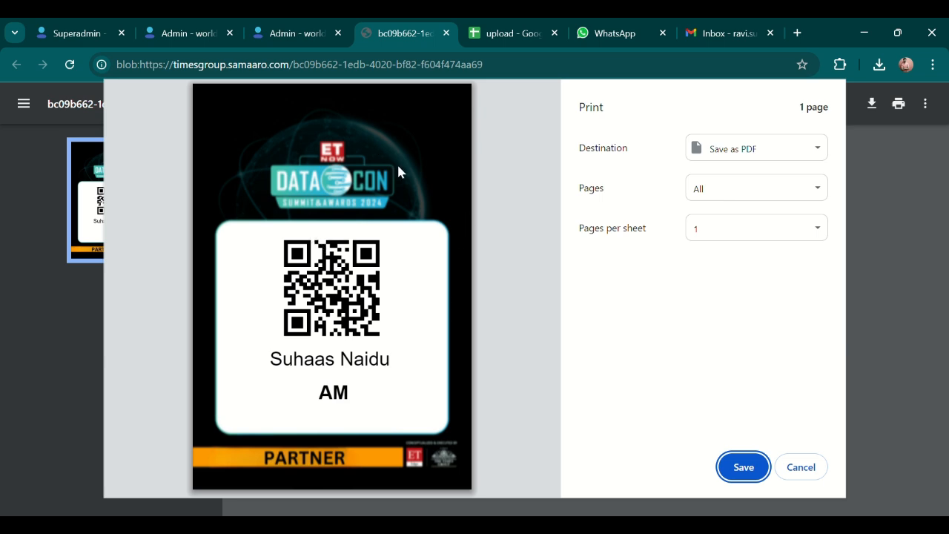
left_click(445, 33)
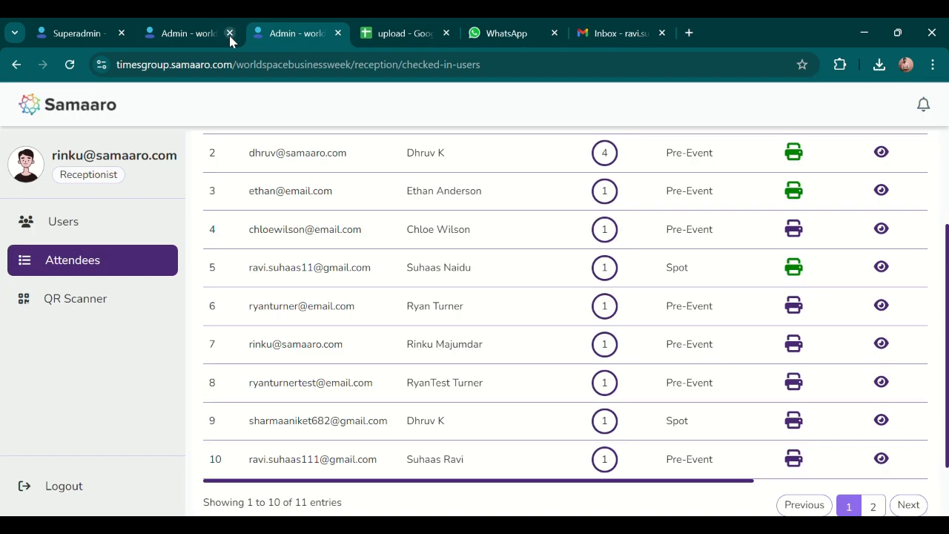
Restore 'Print only the user fields' and reprint the fifth attendee's badge as fields only.
left_click(188, 33)
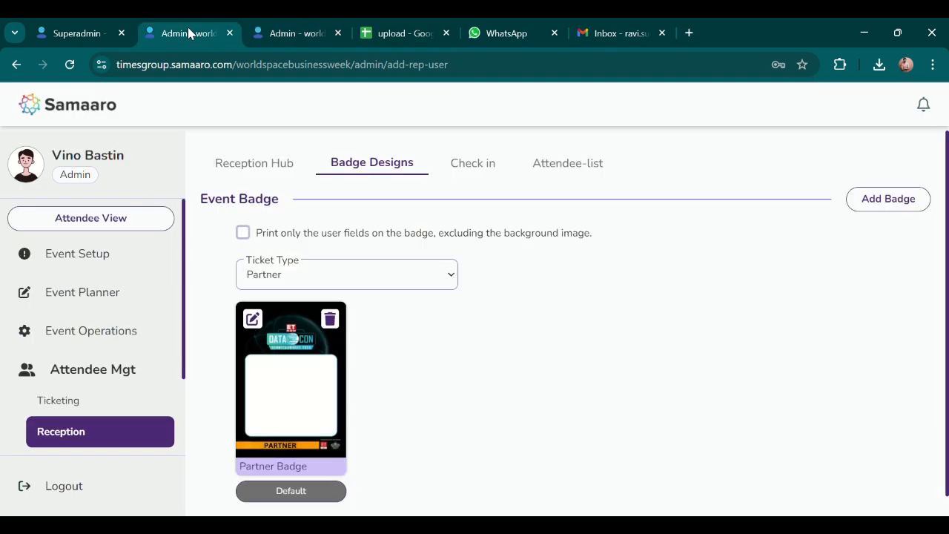
left_click(330, 32)
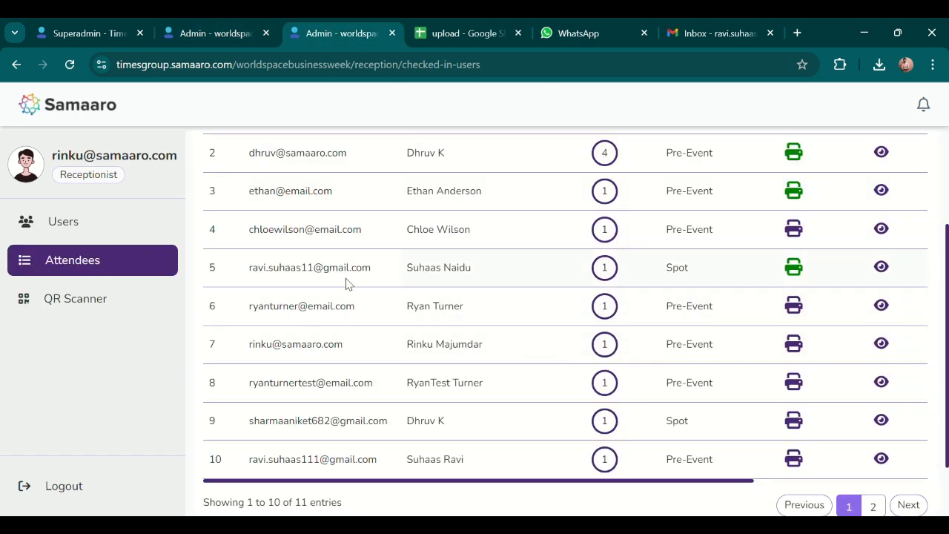
left_click(793, 267)
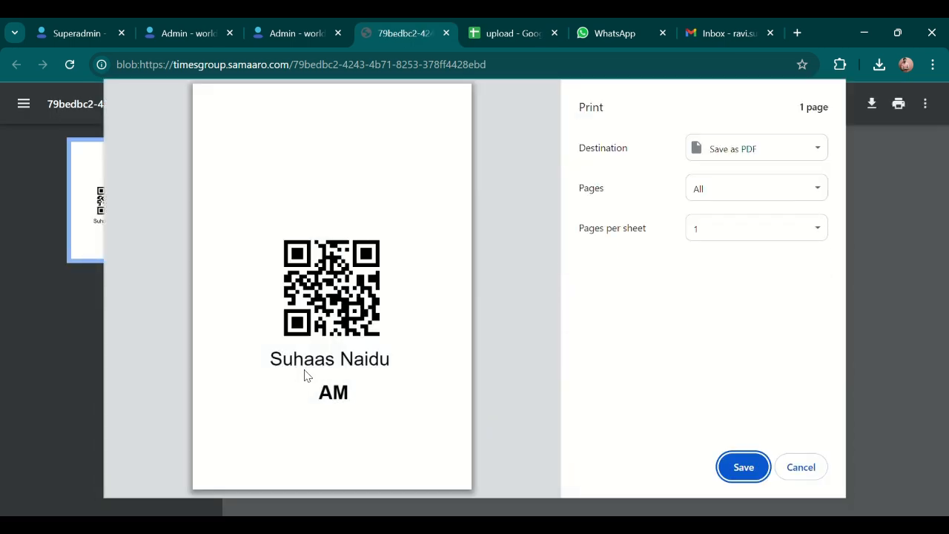
left_click(800, 471)
left_click(446, 33)
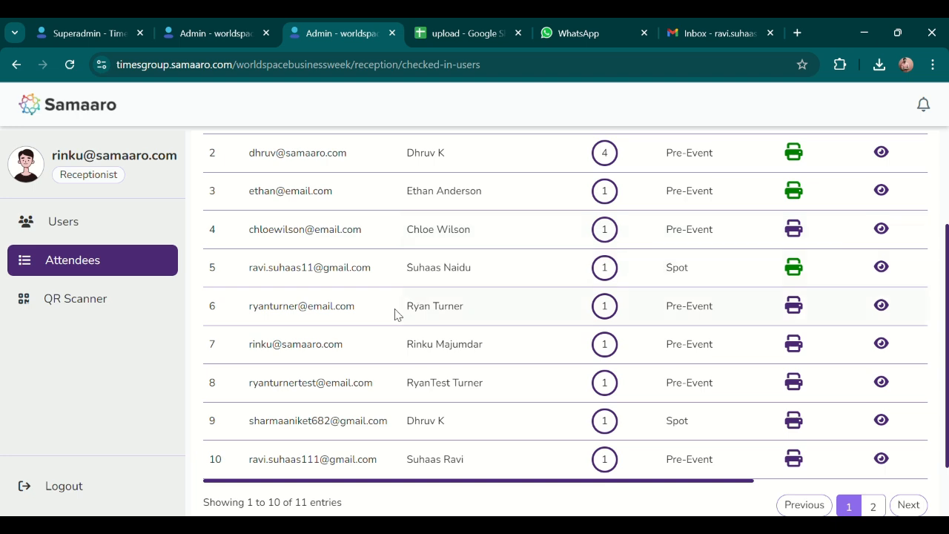
scroll(401, 308, "up", 2)
Start a spot check-in and verify the walk-in attendee's email address, which isn't registered.
left_click(355, 319)
left_click(438, 182)
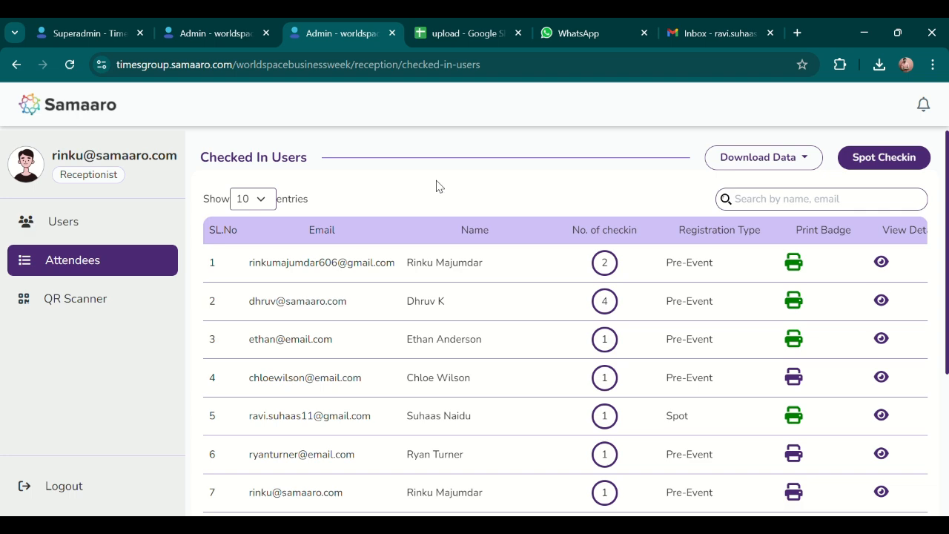
left_click(903, 158)
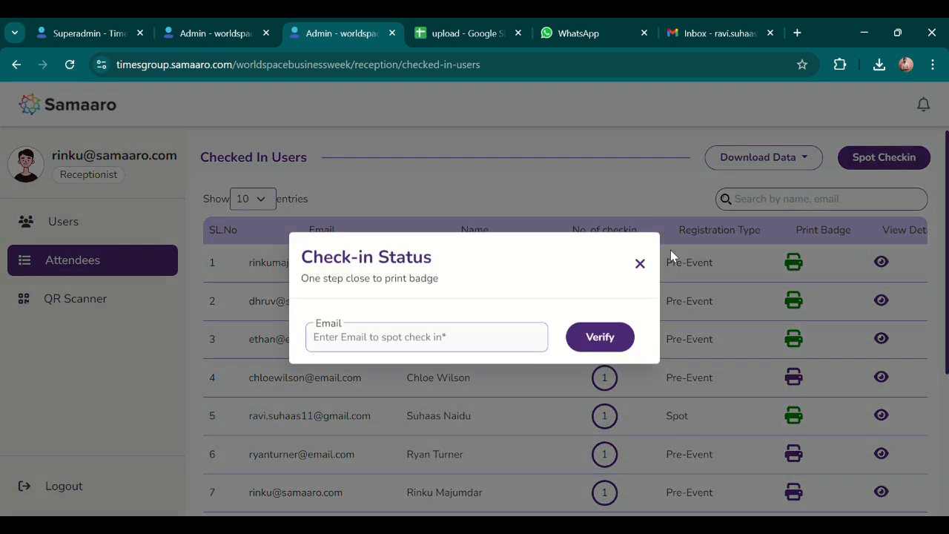
left_click(472, 346)
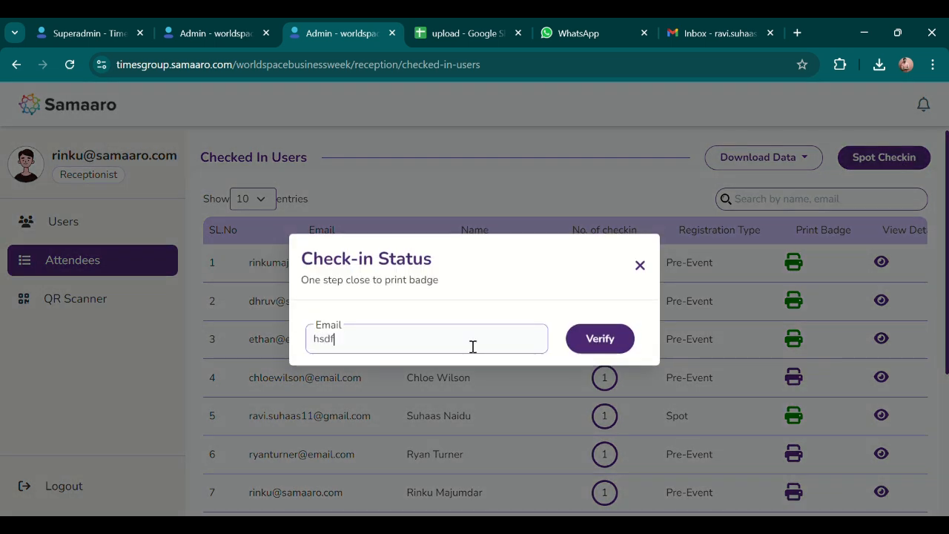
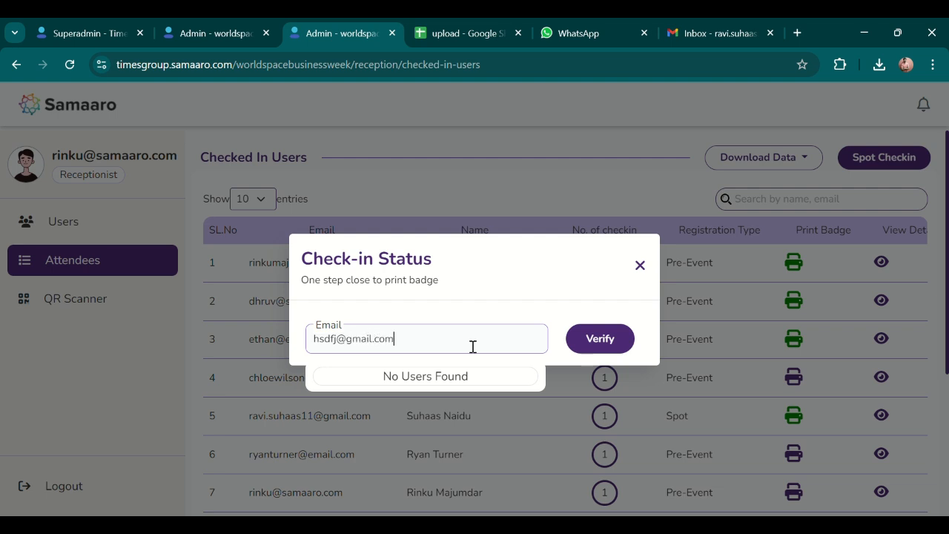
left_click(601, 343)
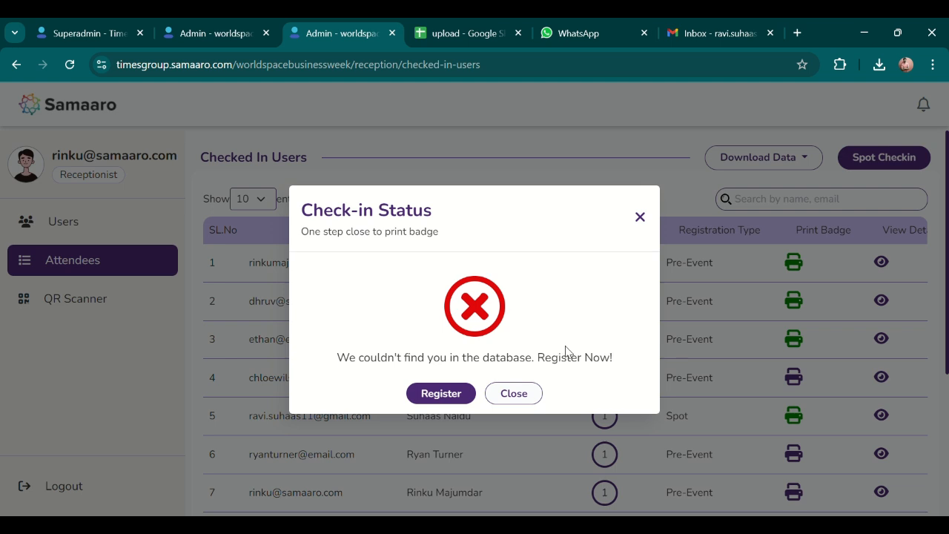
Register the attendee on the spot with first and last name, designation 'hbd', company 'iadh' and a mobile number.
left_click(453, 398)
type("hg")
key("Tab")
type("jhj")
key("Tab")
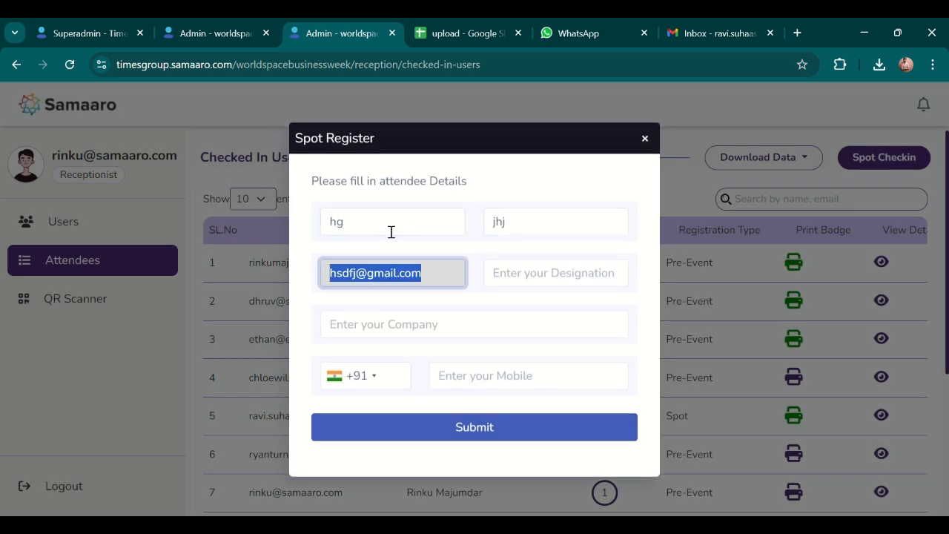
key("Tab")
type("hbd")
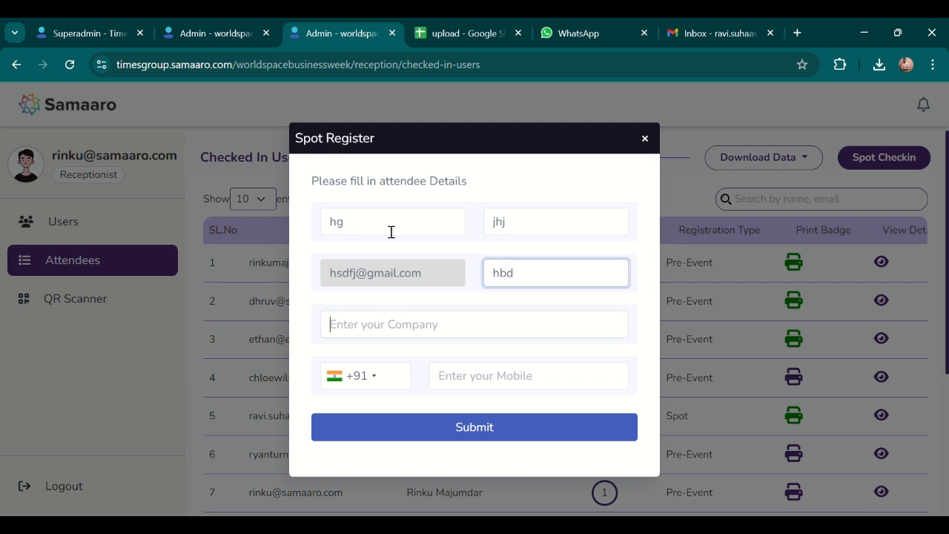
key("Tab")
type("iadh")
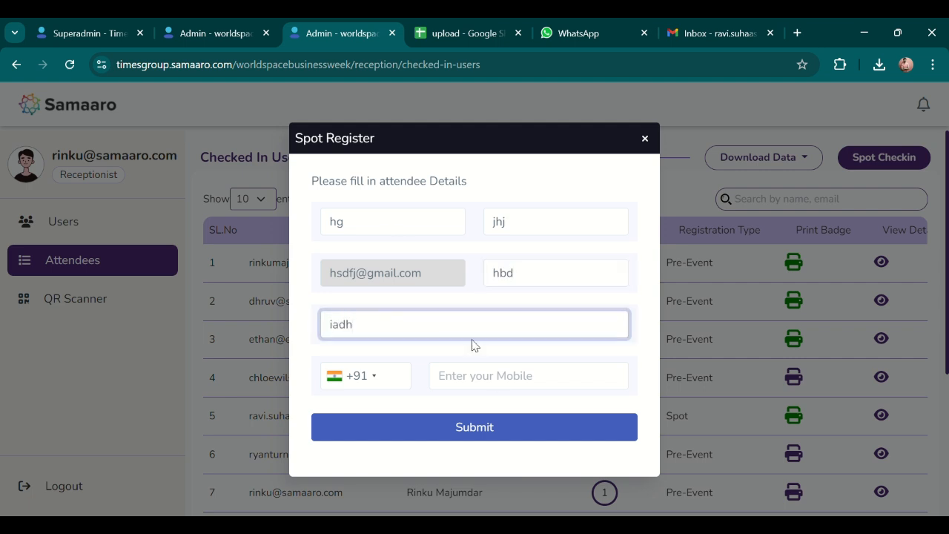
left_click(499, 388)
type("23456789")
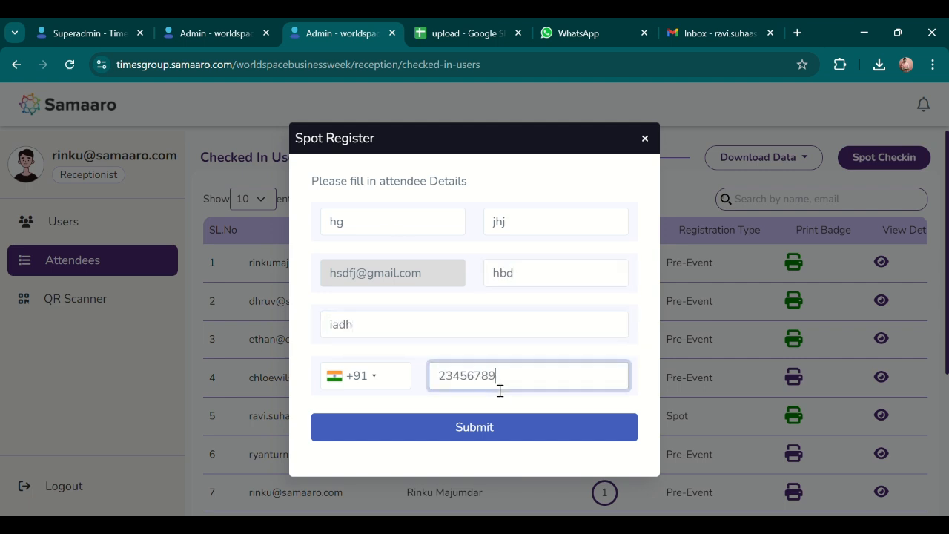
Submit the spot registration, confirm the attendee details, and dismiss the success message.
left_click(434, 406)
left_click(472, 434)
left_click(472, 435)
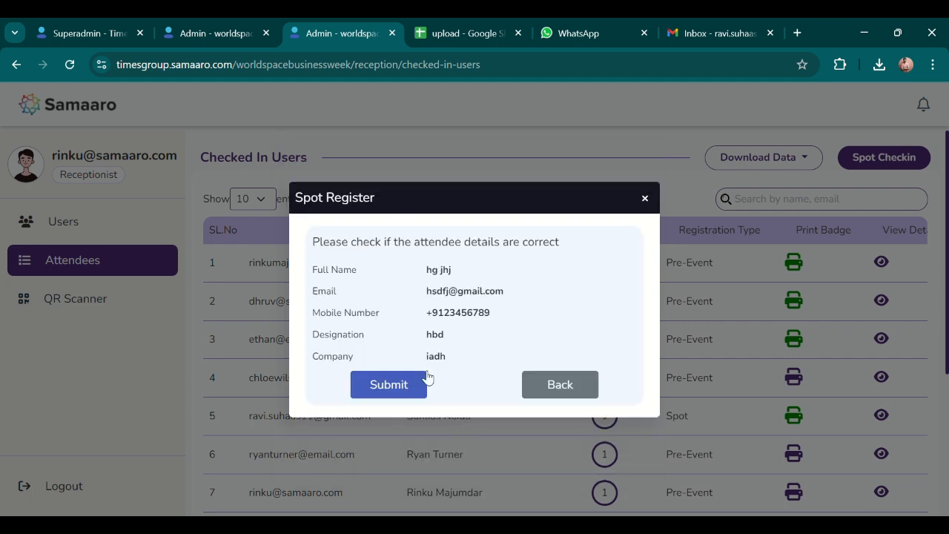
left_click(411, 389)
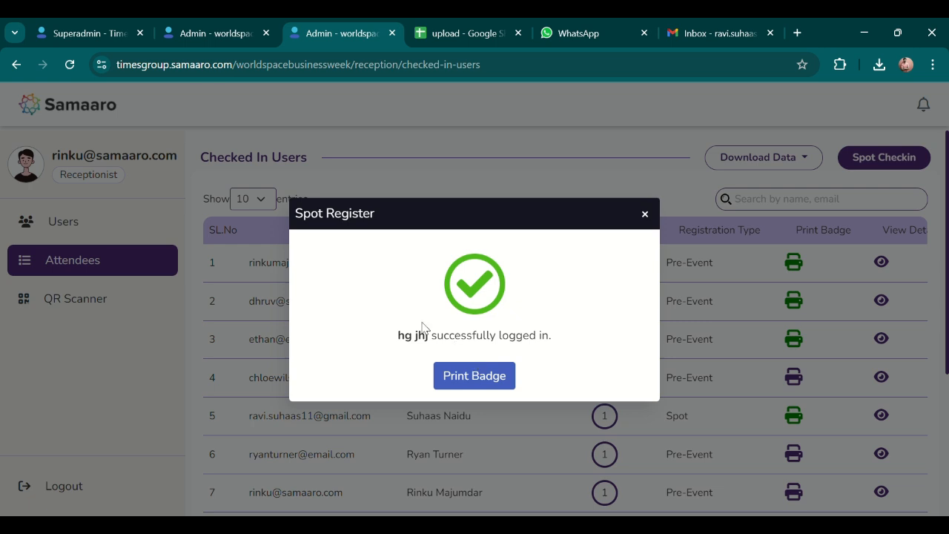
left_click(644, 214)
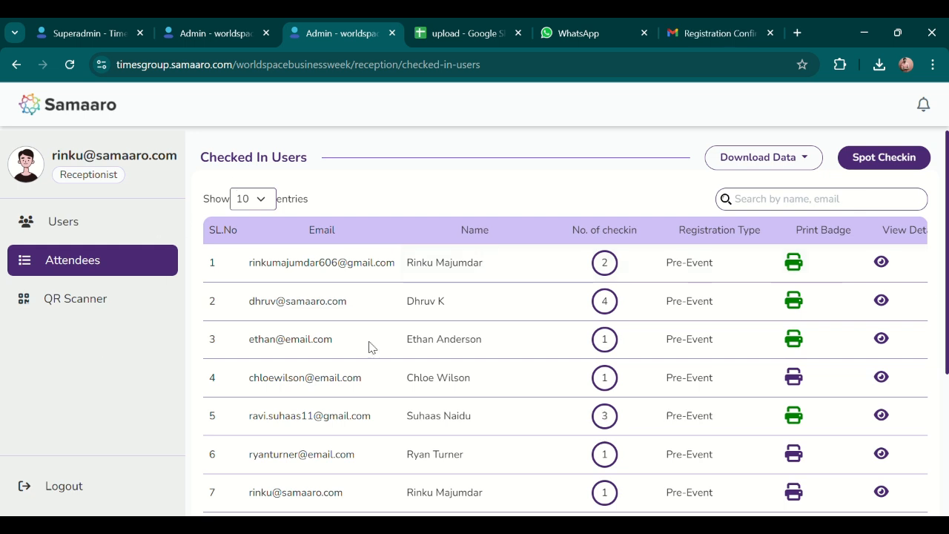
Check in an attendee by scanning their badge QR code with the webcam, then switch to the Device scanner.
left_click(114, 315)
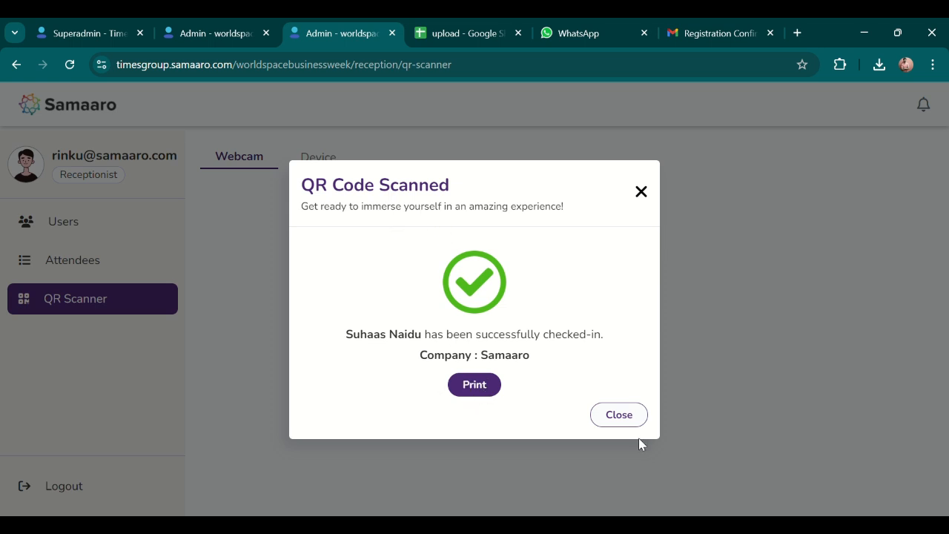
left_click(626, 417)
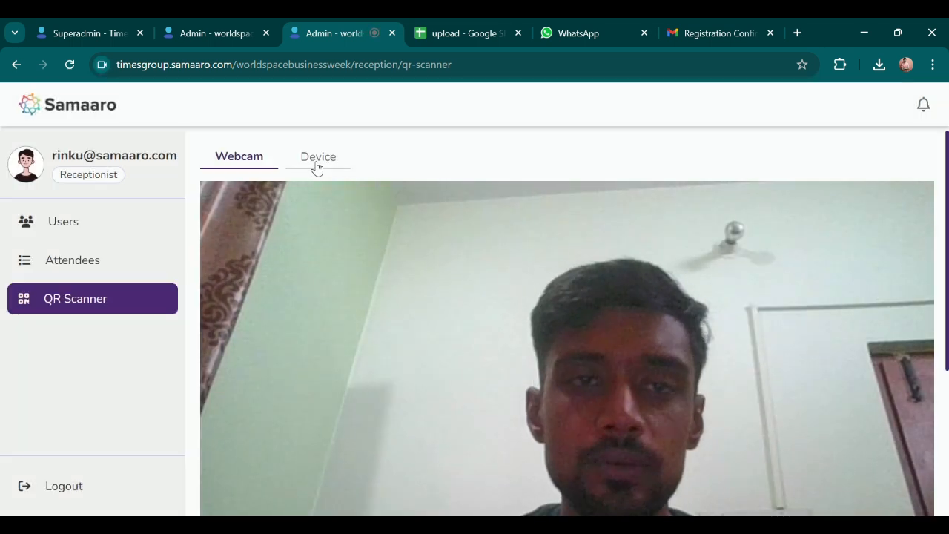
left_click(317, 165)
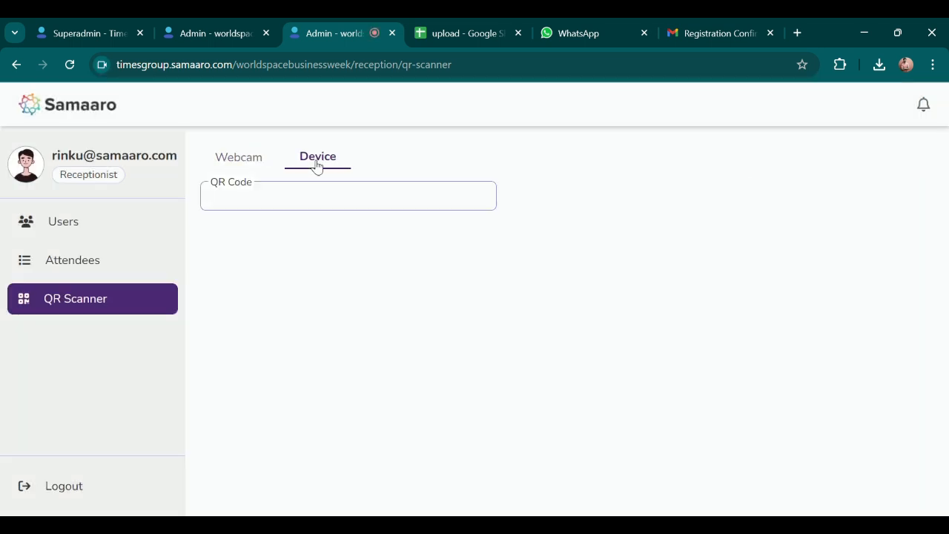